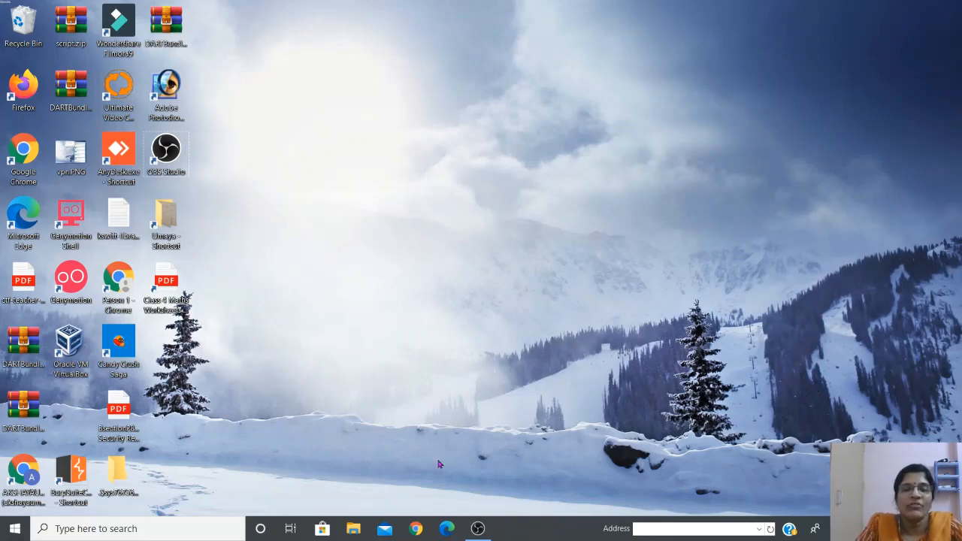
Step: Browse DATADRIVE1 (D:) for the folder that holds test.docx, view its contents and close the file window
{"action": "left_click", "coordinate": [351, 530]}
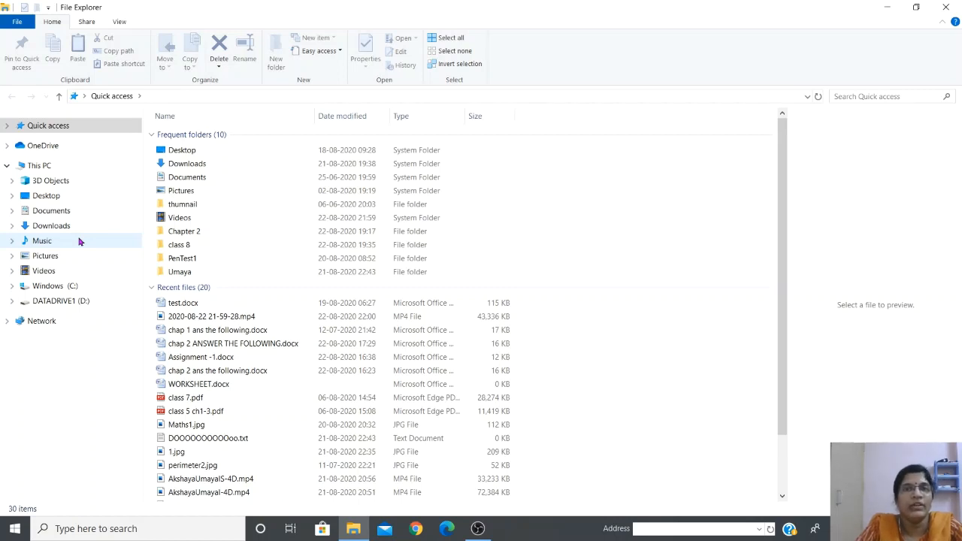
{"action": "left_click", "coordinate": [66, 301]}
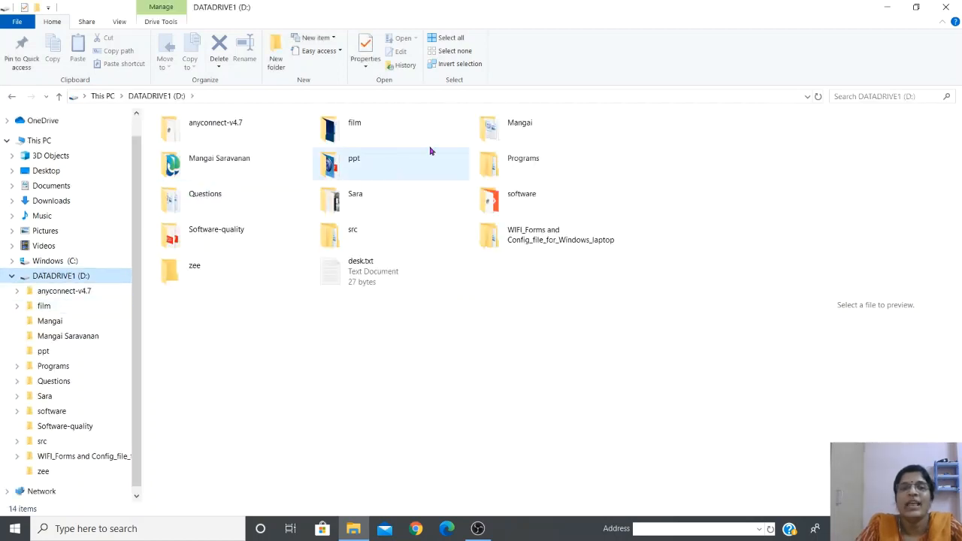
{"action": "double_click", "coordinate": [514, 131]}
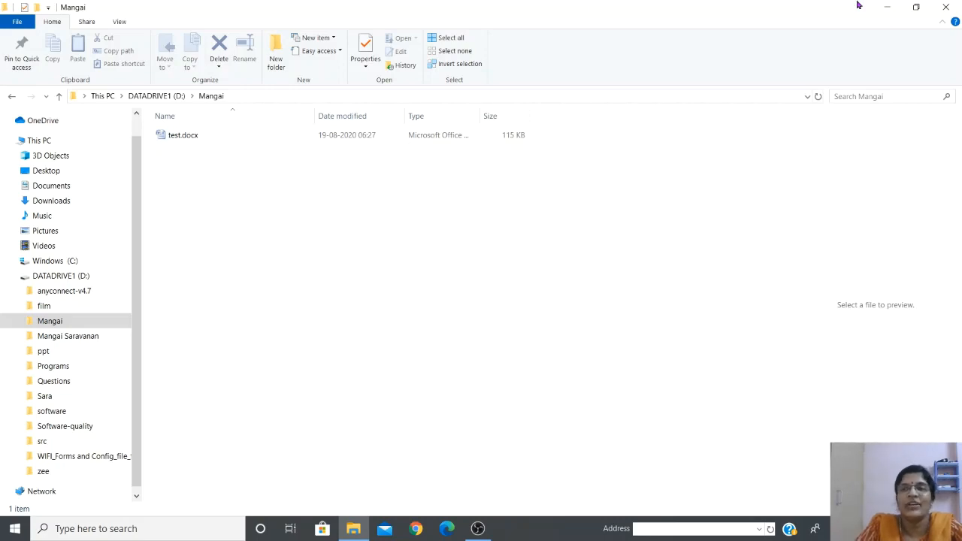
{"action": "left_click", "coordinate": [945, 8]}
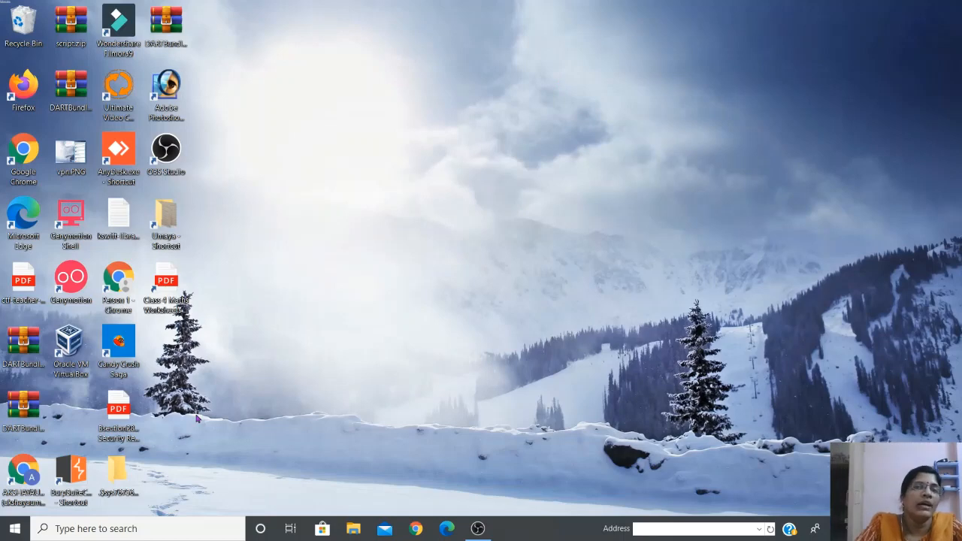
Step: Search the computer for "ms wor" and launch Microsoft Office Word 2007
{"action": "left_click", "coordinate": [158, 528]}
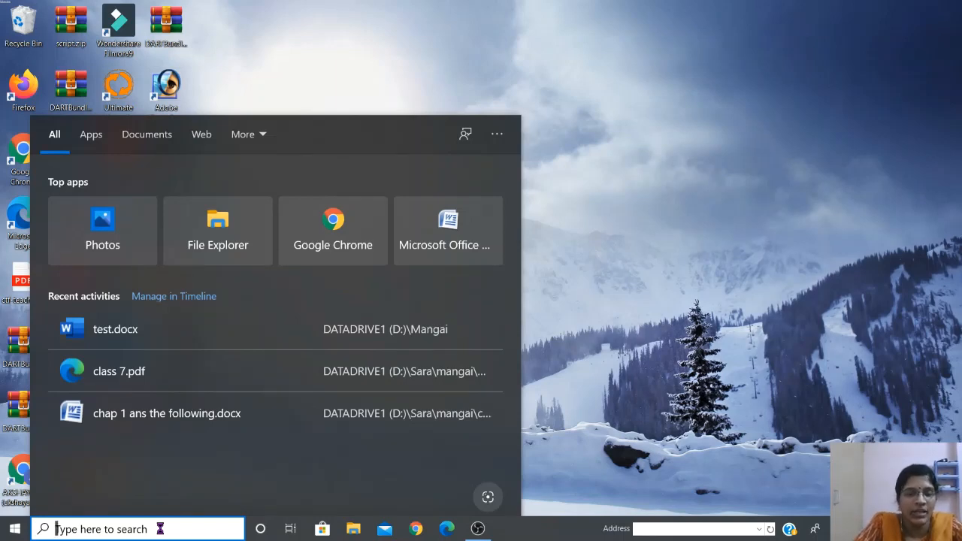
{"action": "type", "text": "mw"}
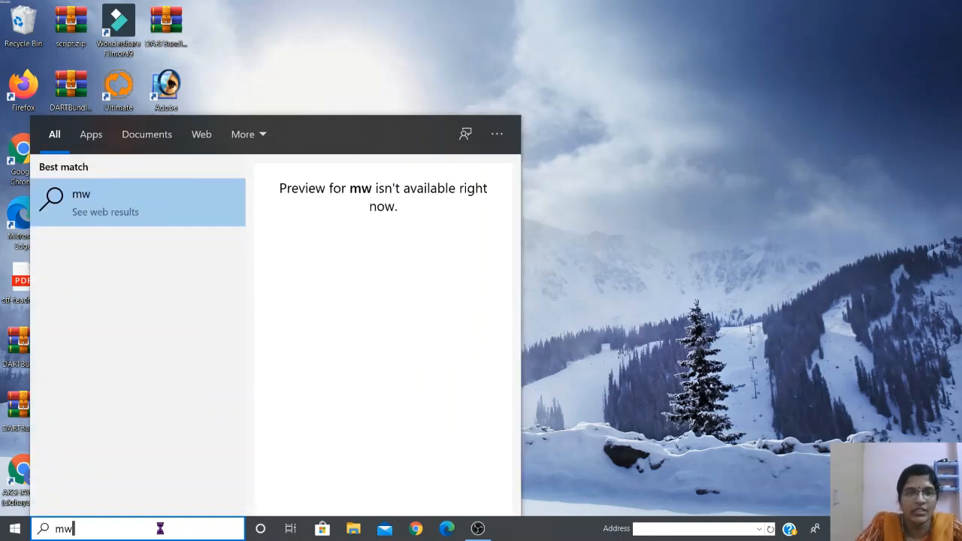
{"action": "key", "text": "BackSpace"}
{"action": "type", "text": "s word"}
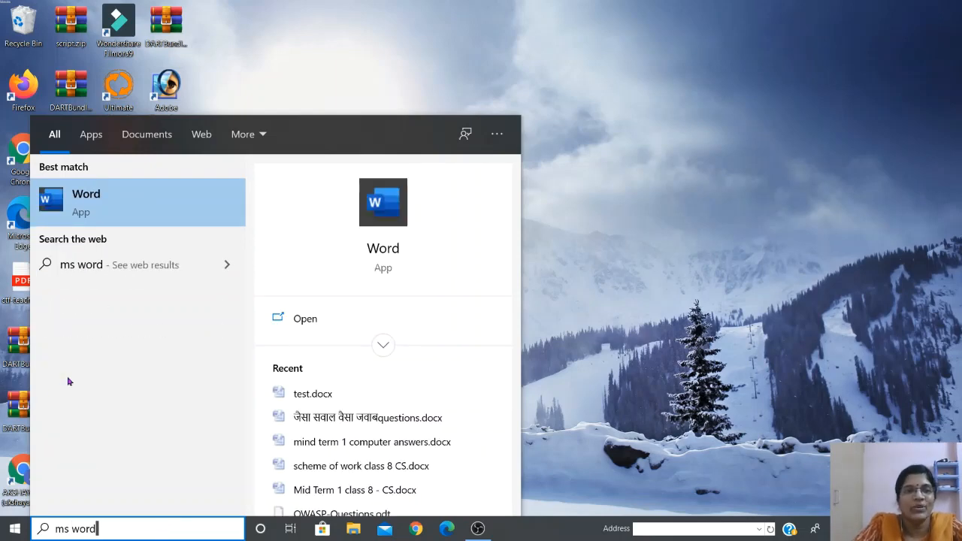
{"action": "key", "text": "BackSpace"}
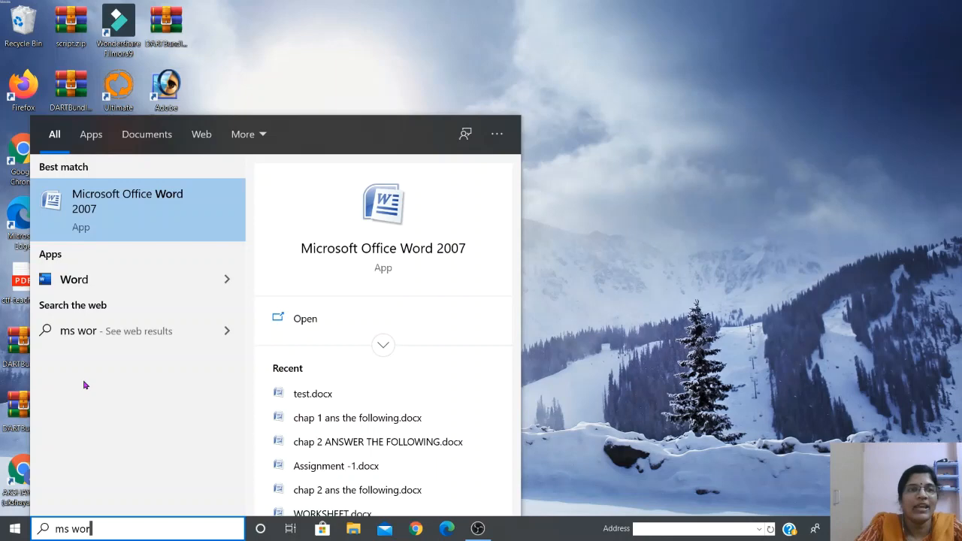
{"action": "left_click", "coordinate": [128, 201]}
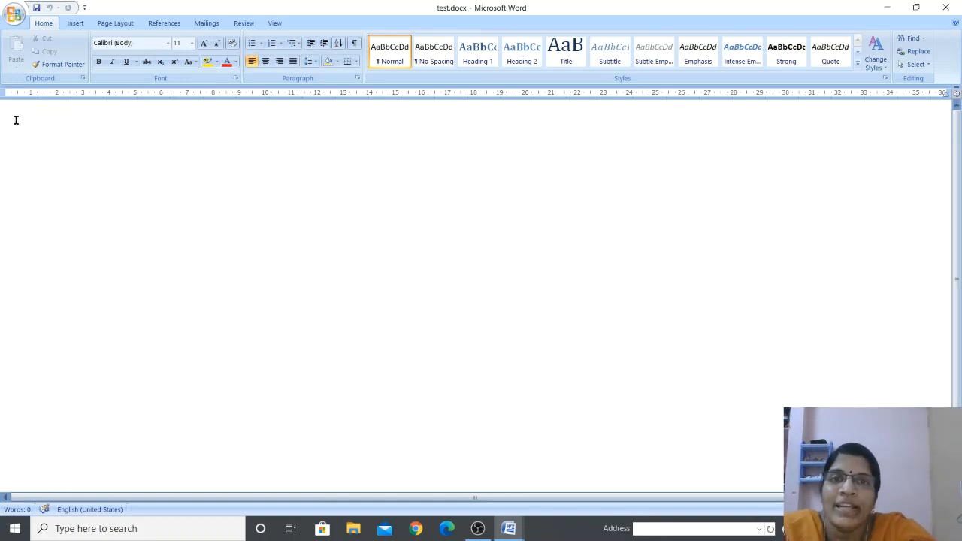
Step: Insert flower bunch.png from the Pictures folder into the blank test.docx, near the page's left side, and deselect it
{"action": "double_click", "coordinate": [19, 203]}
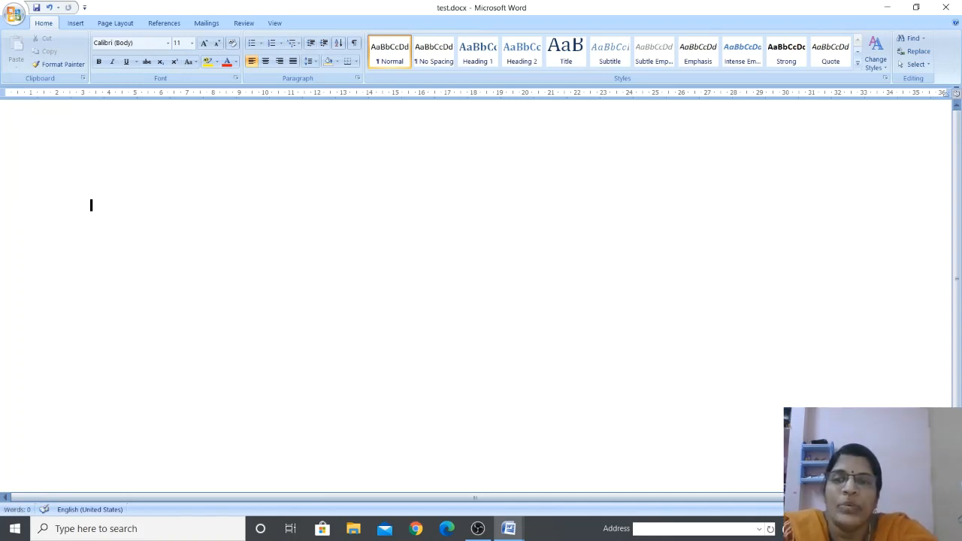
{"action": "left_click", "coordinate": [76, 24]}
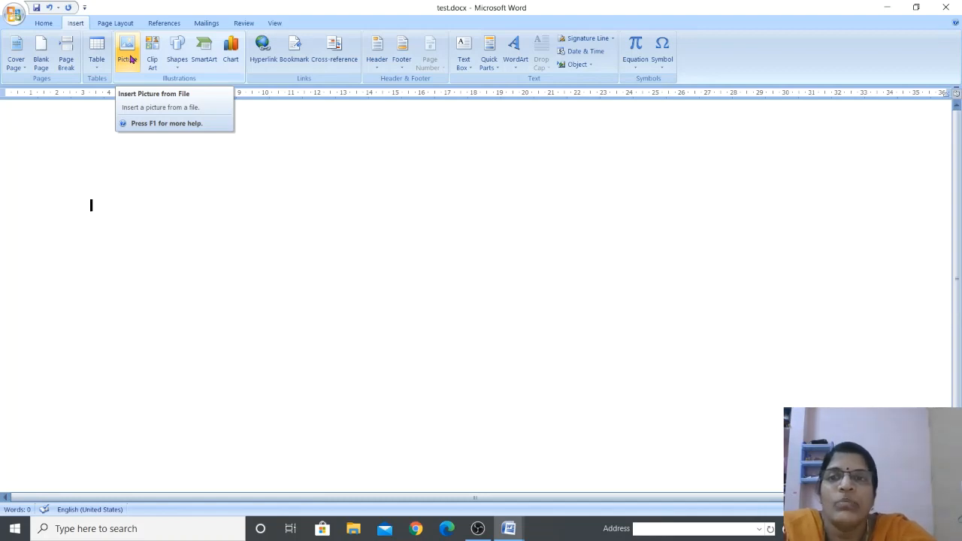
{"action": "left_click", "coordinate": [129, 60]}
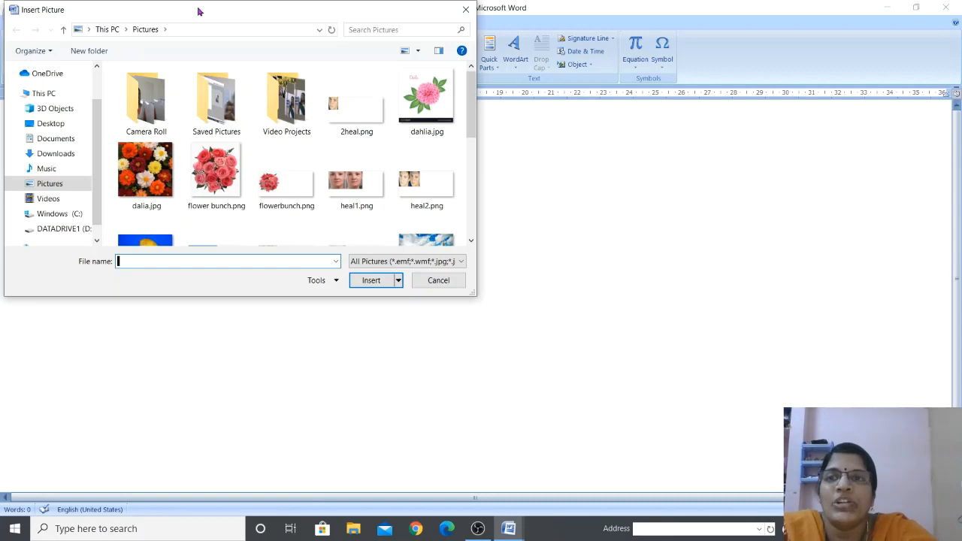
{"action": "left_click_drag", "start_coordinate": [199, 11], "coordinate": [351, 110]}
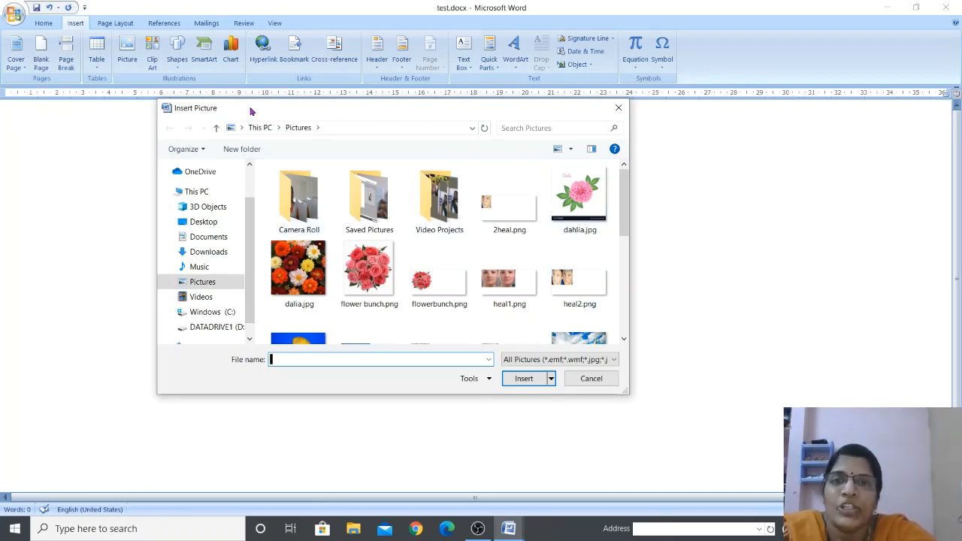
{"action": "left_click_drag", "start_coordinate": [287, 111], "coordinate": [534, 69]}
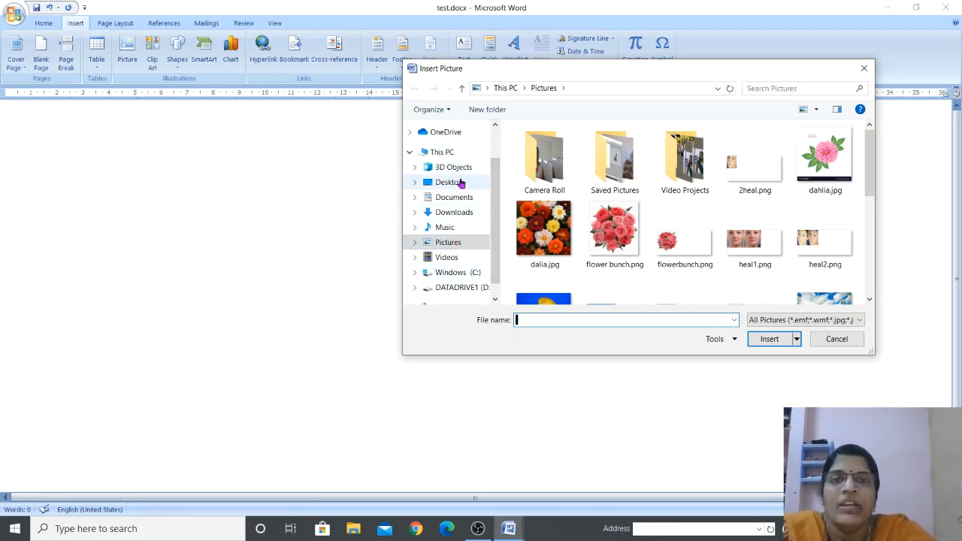
{"action": "left_click", "coordinate": [456, 243]}
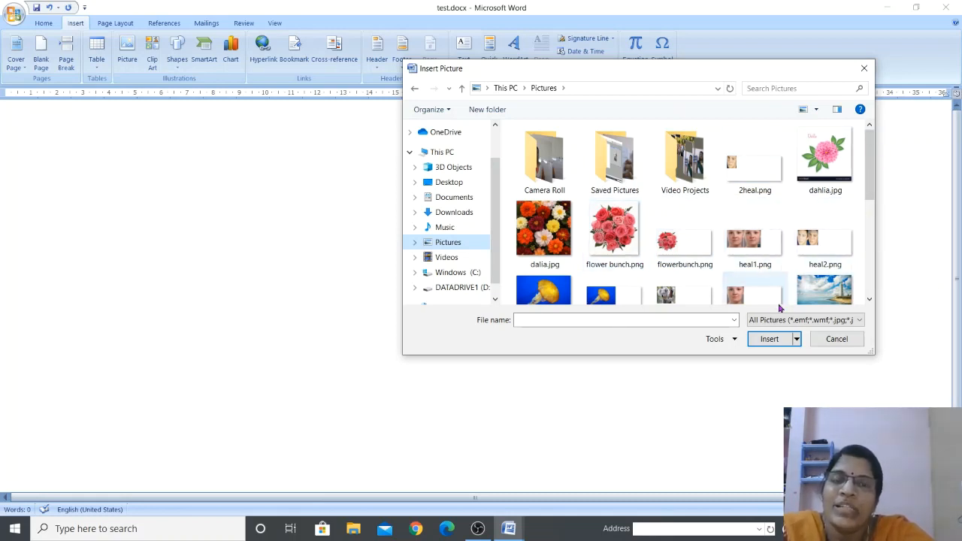
{"action": "left_click", "coordinate": [623, 227]}
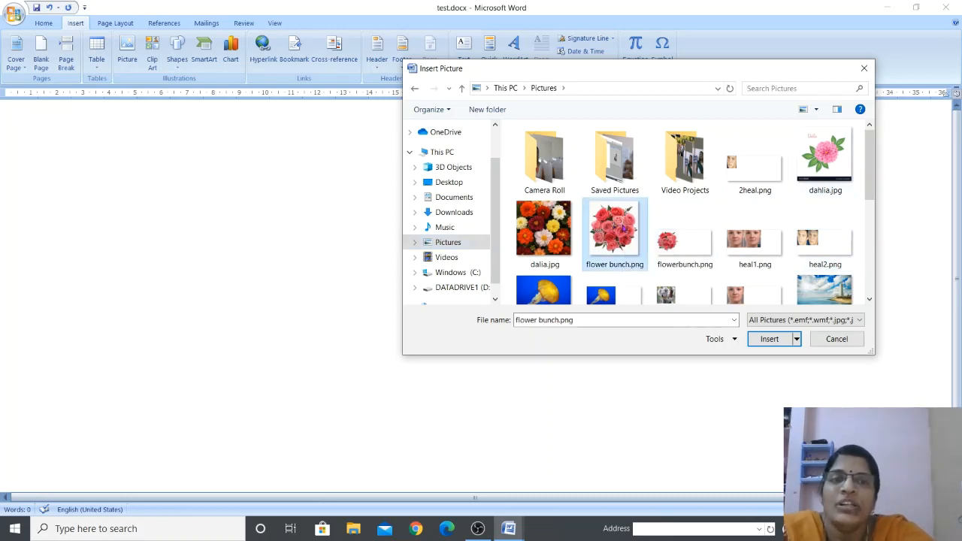
{"action": "left_click", "coordinate": [771, 340]}
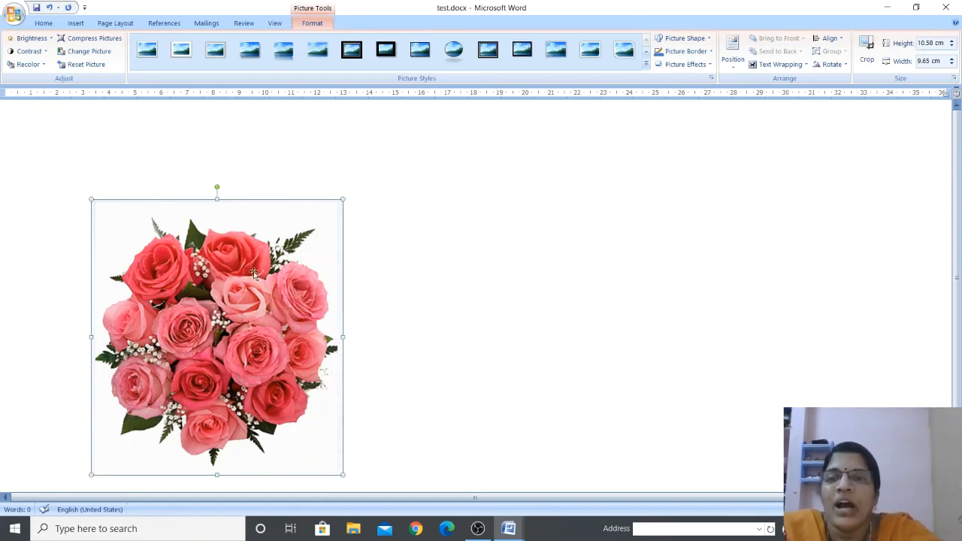
{"action": "left_click", "coordinate": [410, 324]}
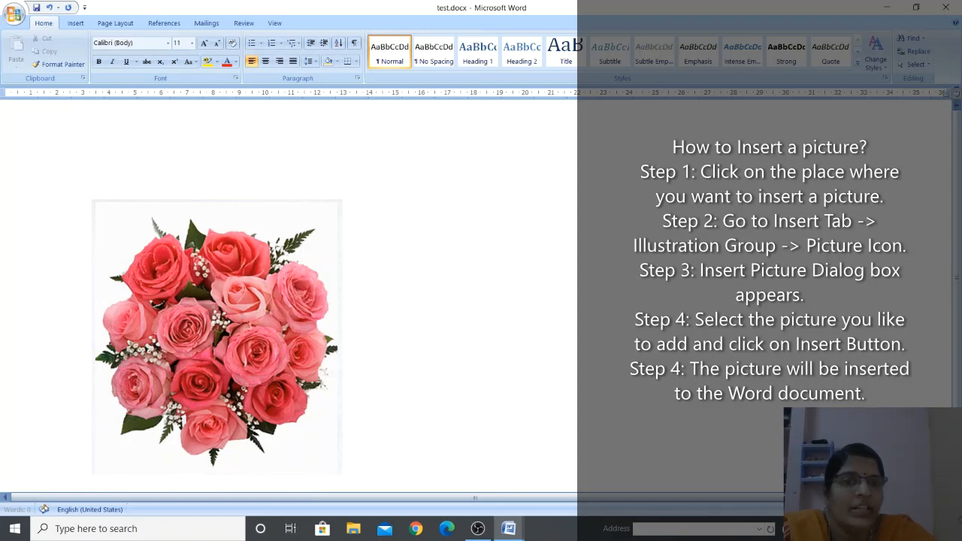
Step: Insert taj.jpg from the Pictures folder into the empty area above and to the right of the flower picture
{"action": "double_click", "coordinate": [579, 186]}
{"action": "left_click", "coordinate": [578, 185]}
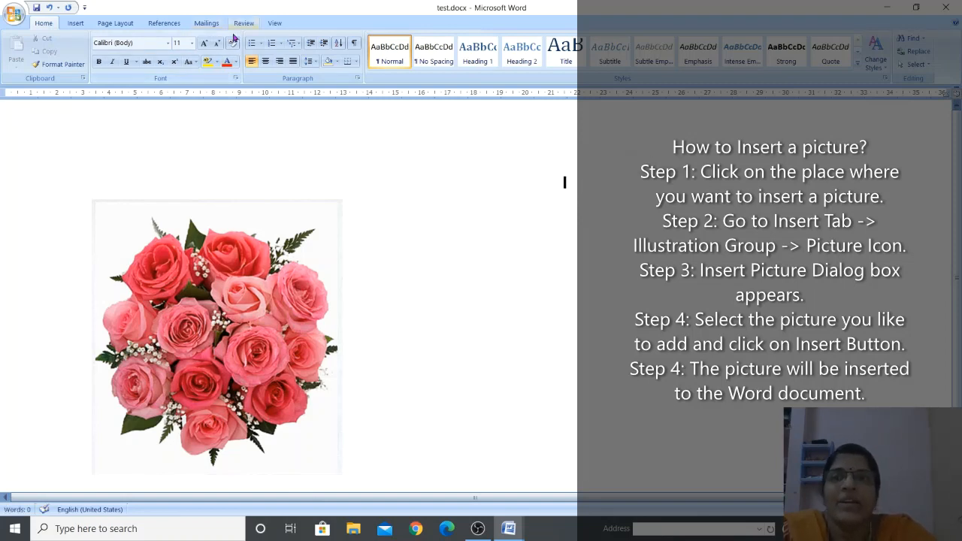
{"action": "left_click", "coordinate": [75, 25]}
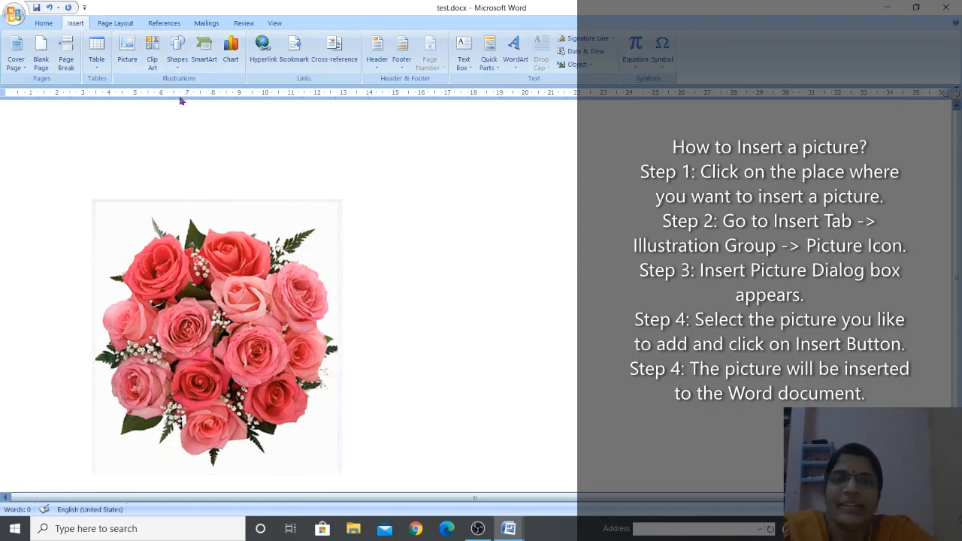
{"action": "left_click", "coordinate": [182, 94]}
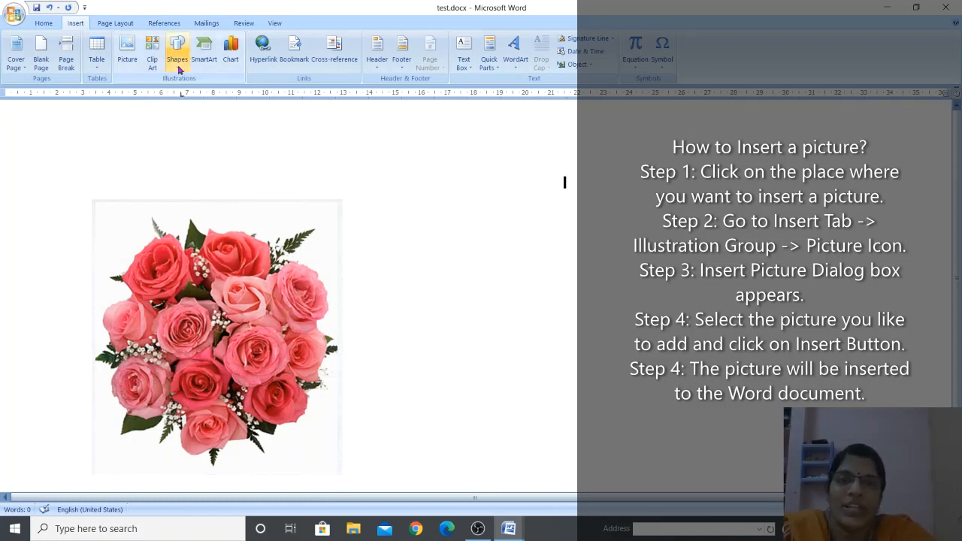
{"action": "left_click", "coordinate": [126, 47]}
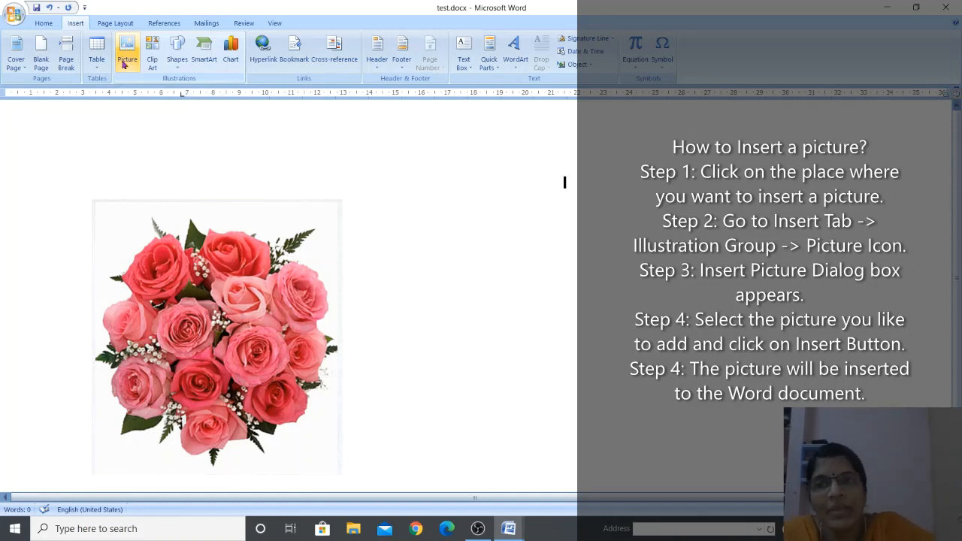
{"action": "left_click", "coordinate": [128, 67]}
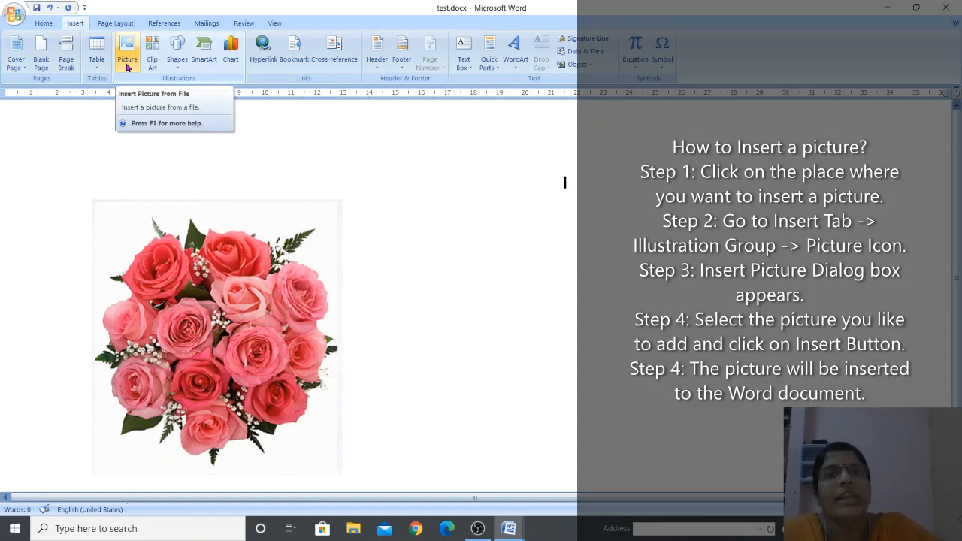
{"action": "left_click", "coordinate": [127, 67]}
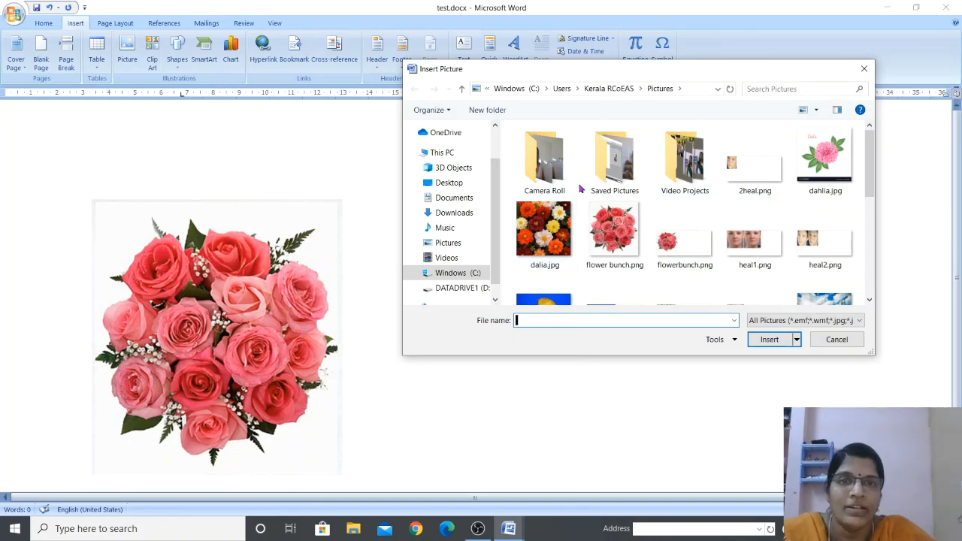
{"action": "left_click", "coordinate": [455, 241]}
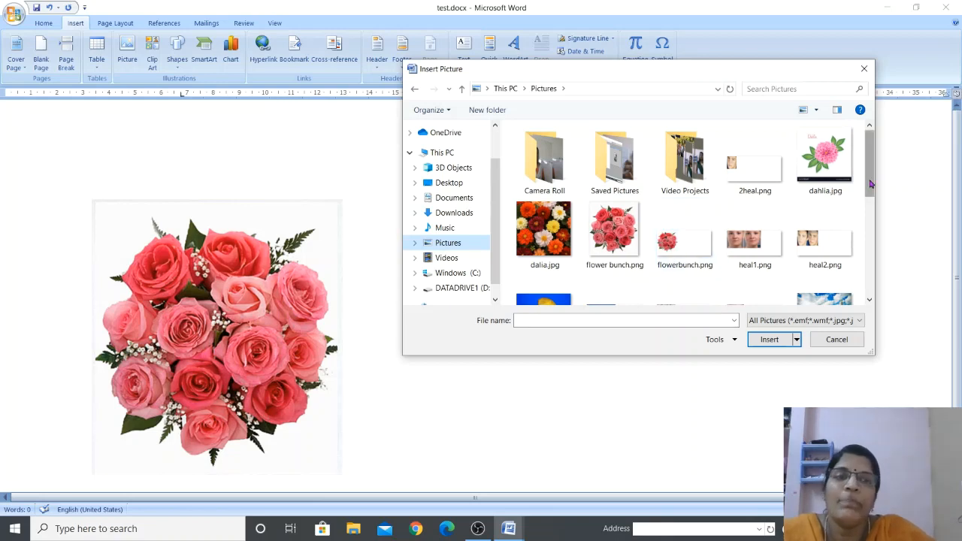
{"action": "left_click_drag", "start_coordinate": [871, 184], "coordinate": [869, 266]}
{"action": "left_click", "coordinate": [684, 227]}
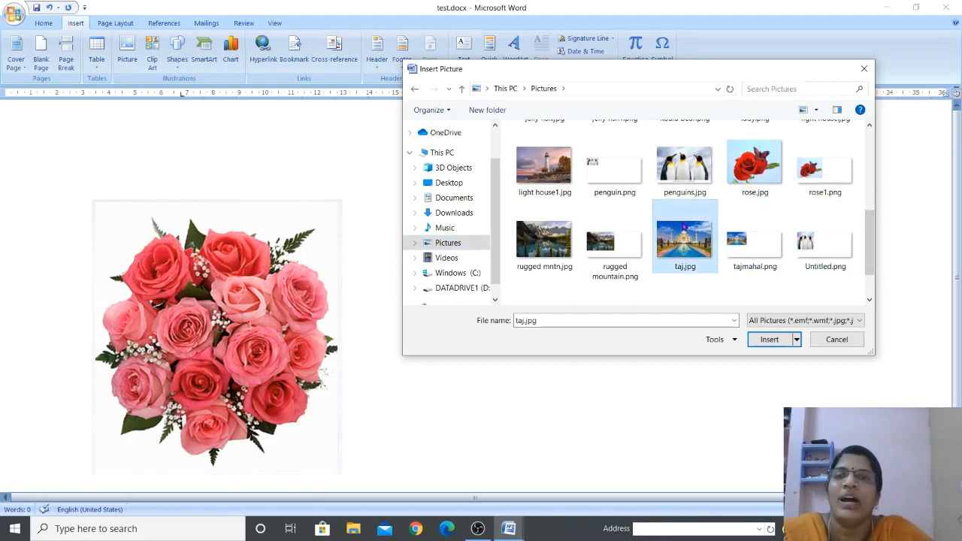
{"action": "left_click", "coordinate": [767, 342]}
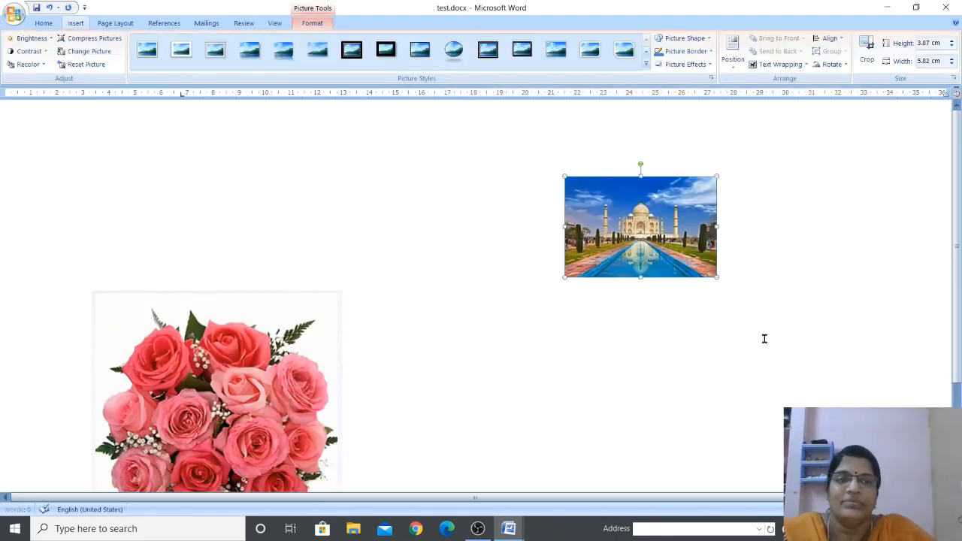
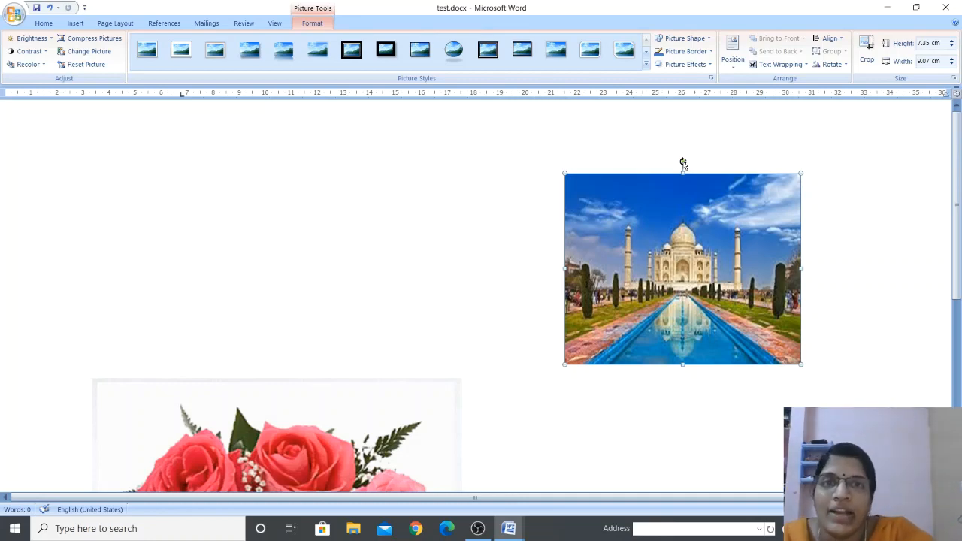
Step: Rotate the Taj Mahal picture freely clockwise through several angles, then return it to upright
{"action": "left_click_drag", "start_coordinate": [683, 163], "coordinate": [758, 210]}
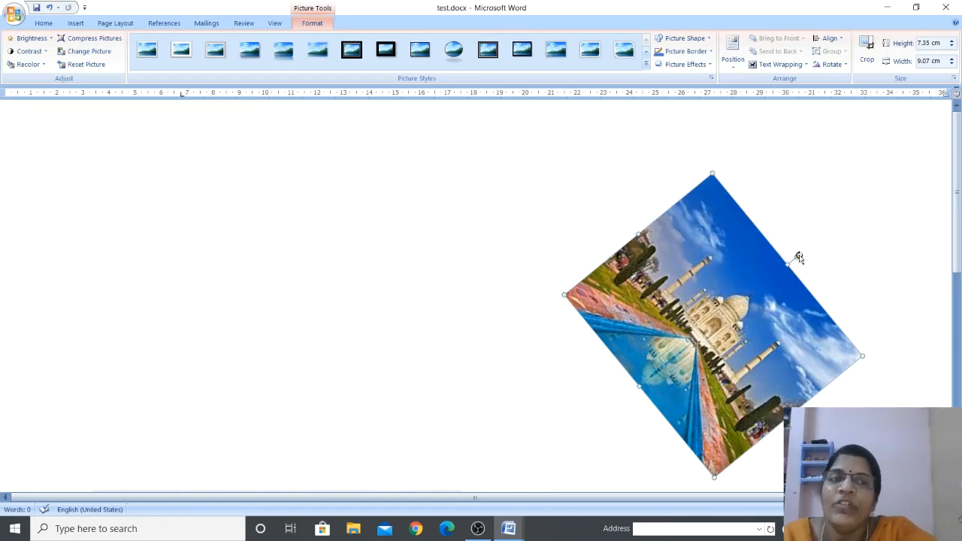
{"action": "left_click_drag", "start_coordinate": [798, 259], "coordinate": [806, 367]}
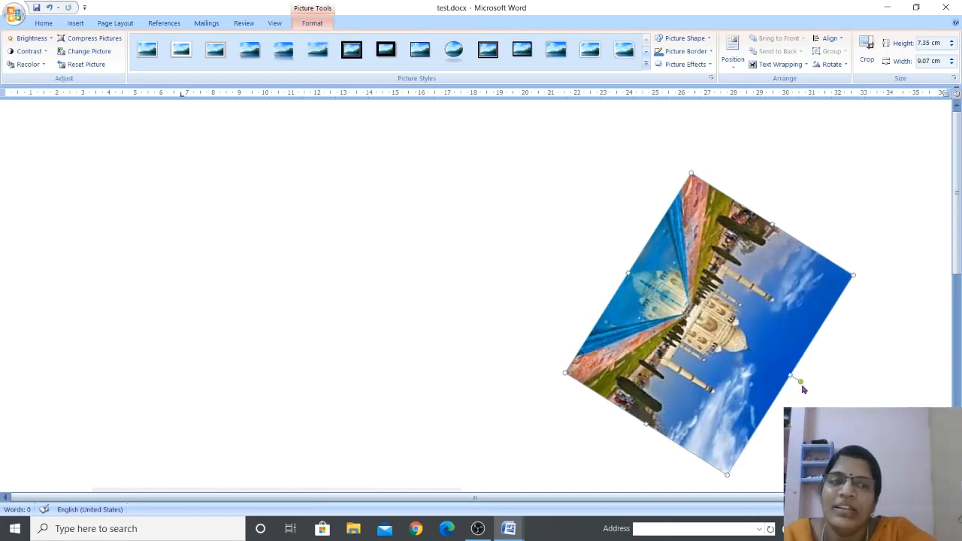
{"action": "left_click_drag", "start_coordinate": [800, 380], "coordinate": [770, 392]}
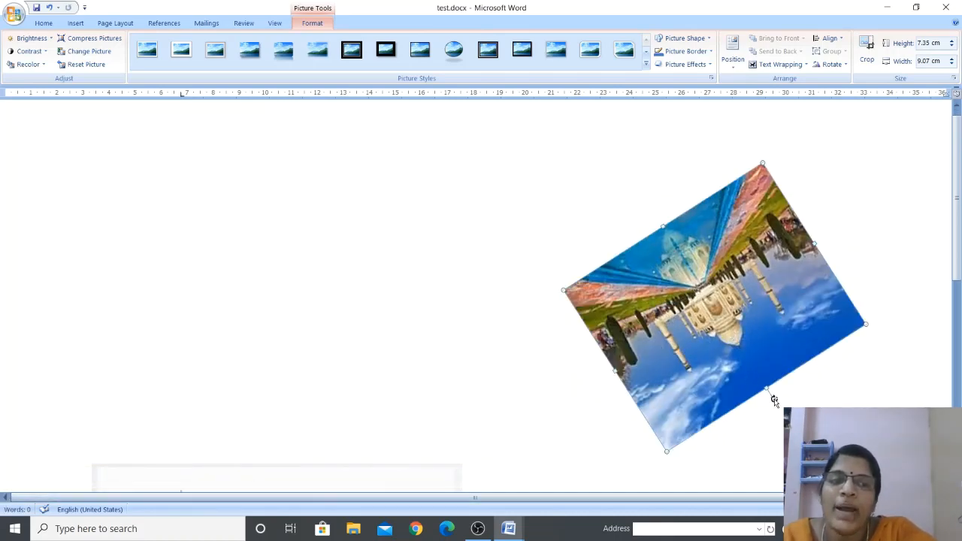
{"action": "left_click_drag", "start_coordinate": [774, 400], "coordinate": [715, 278]}
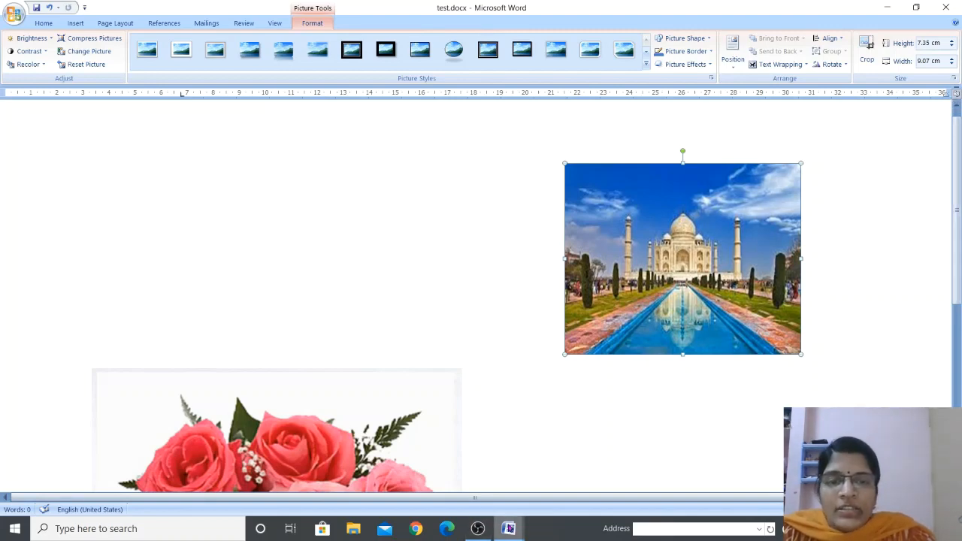
Step: Switch to the blank Document2 and place the insertion point about 8 cm across, partway down the page
{"action": "mouse_move", "coordinate": [509, 528]}
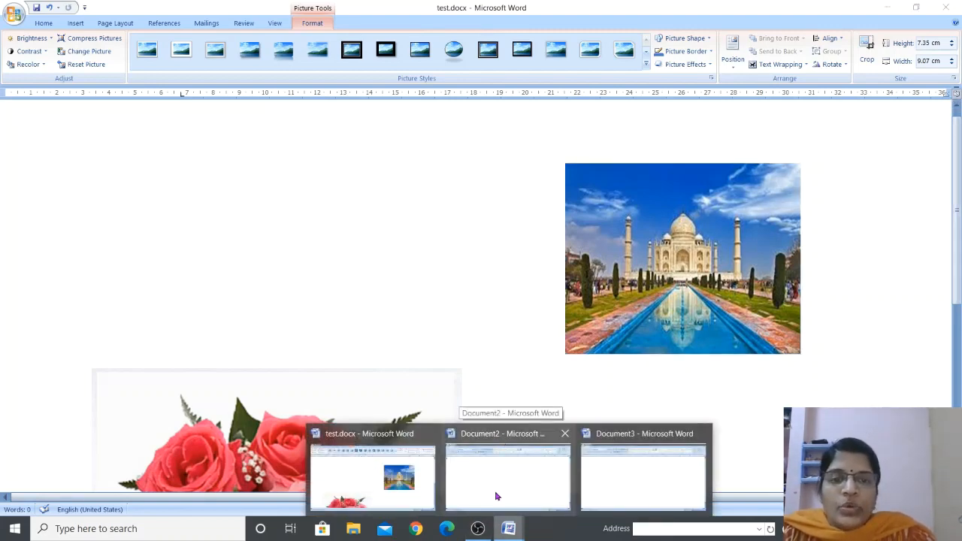
{"action": "left_click", "coordinate": [496, 495]}
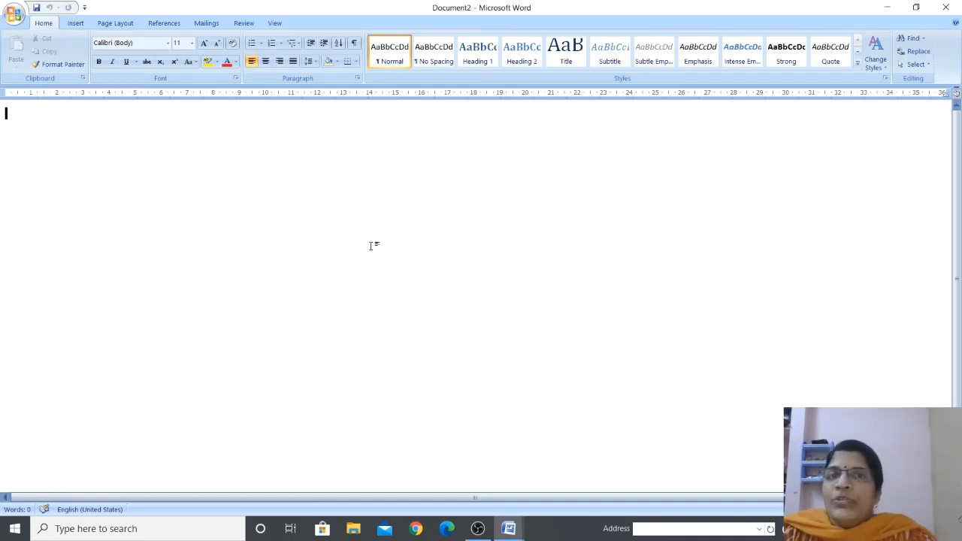
{"action": "double_click", "coordinate": [206, 244]}
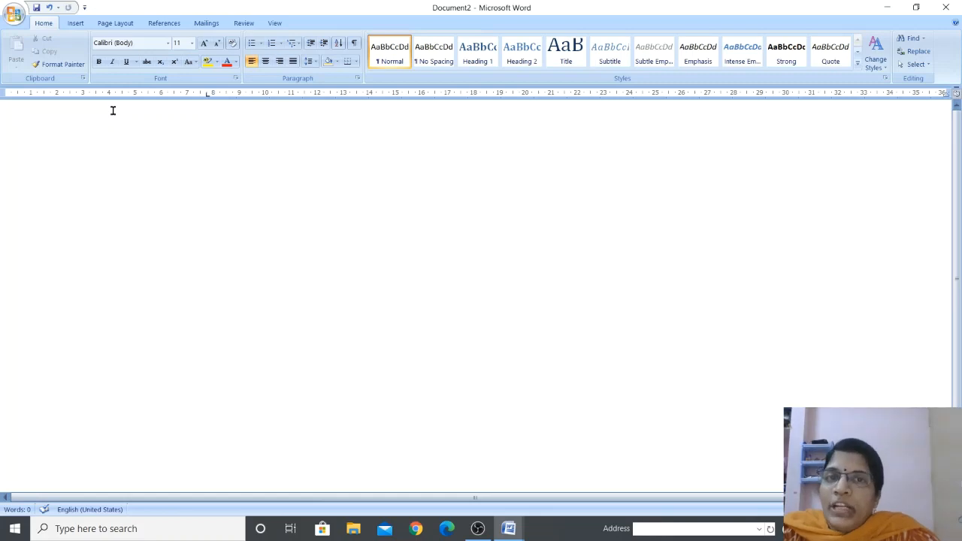
Step: Insert the picture house.png from its subfolder on DATADRIVE1 (D:) at the insertion point
{"action": "left_click", "coordinate": [75, 27]}
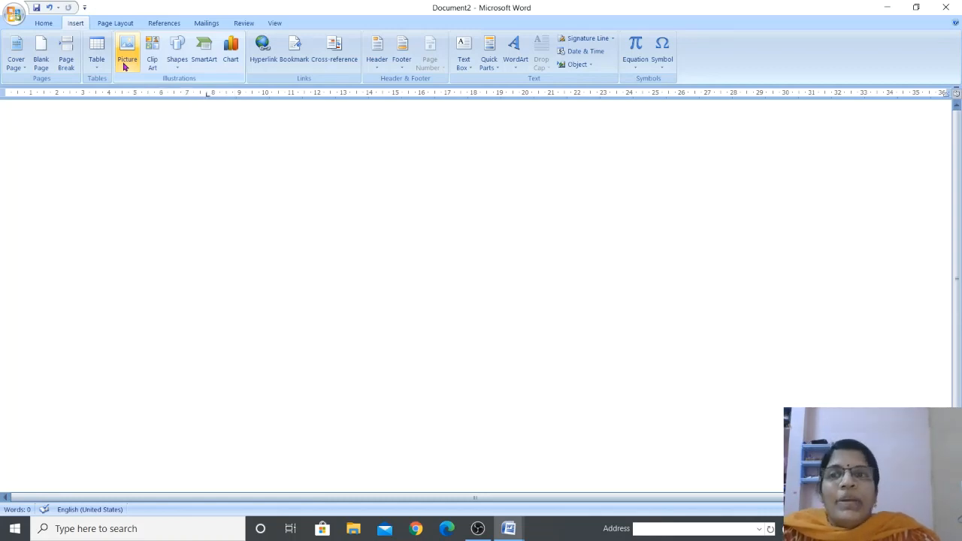
{"action": "left_click", "coordinate": [125, 67]}
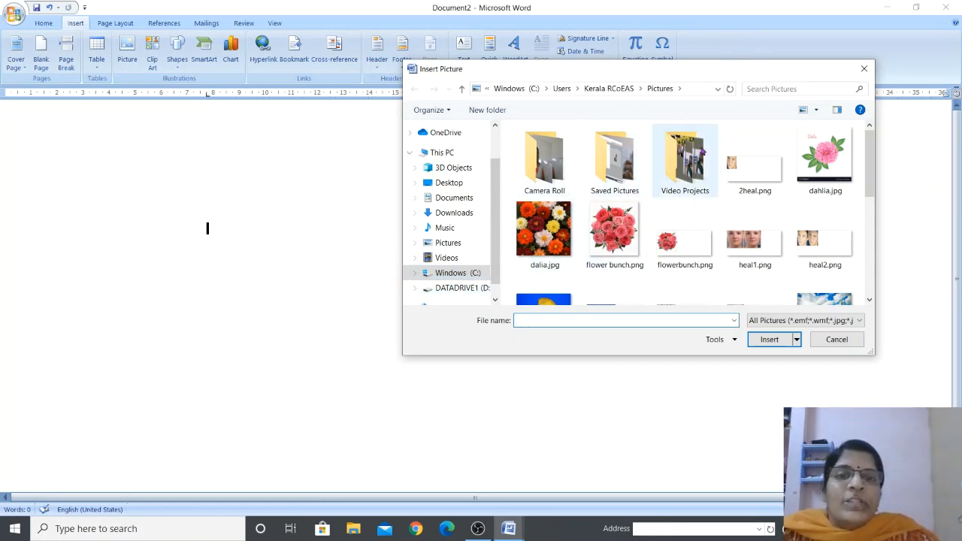
{"action": "left_click", "coordinate": [447, 246]}
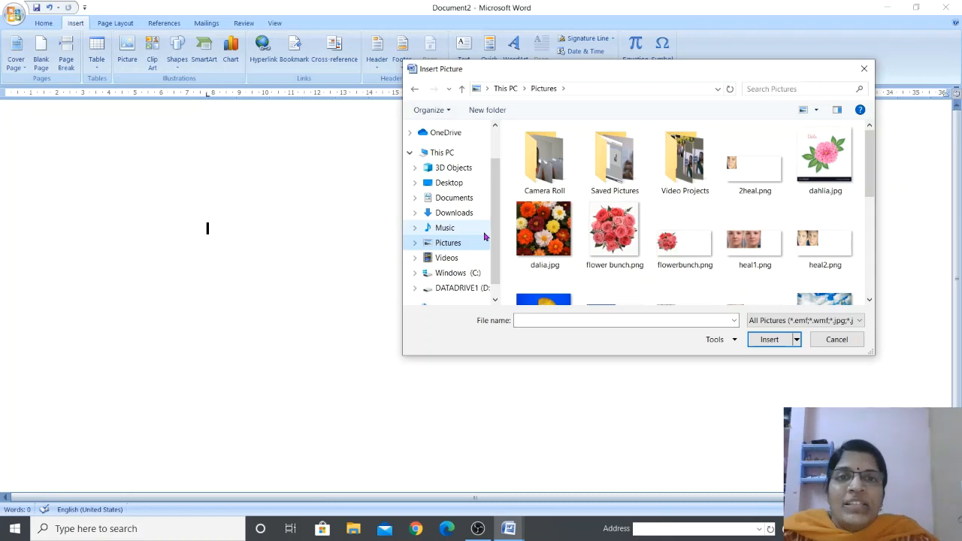
{"action": "left_click", "coordinate": [463, 288]}
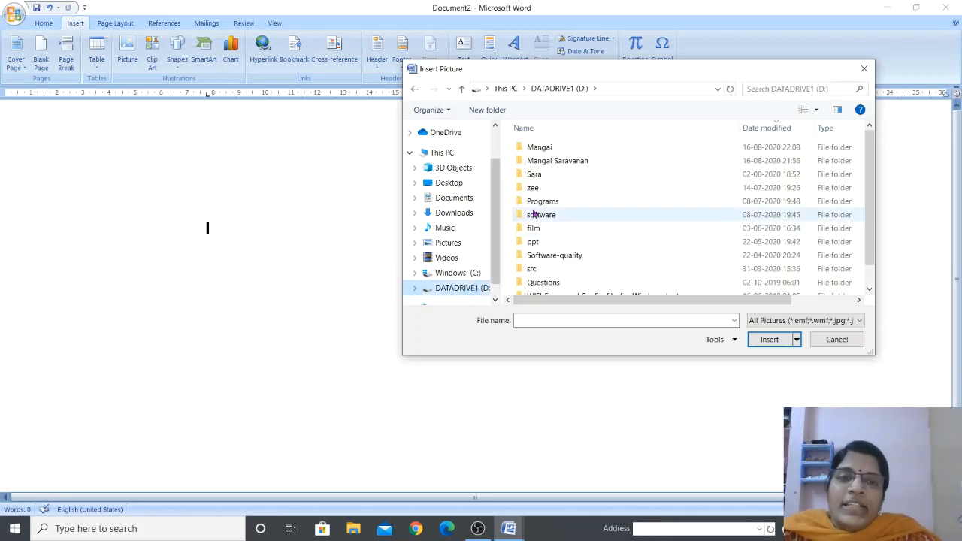
{"action": "double_click", "coordinate": [545, 179]}
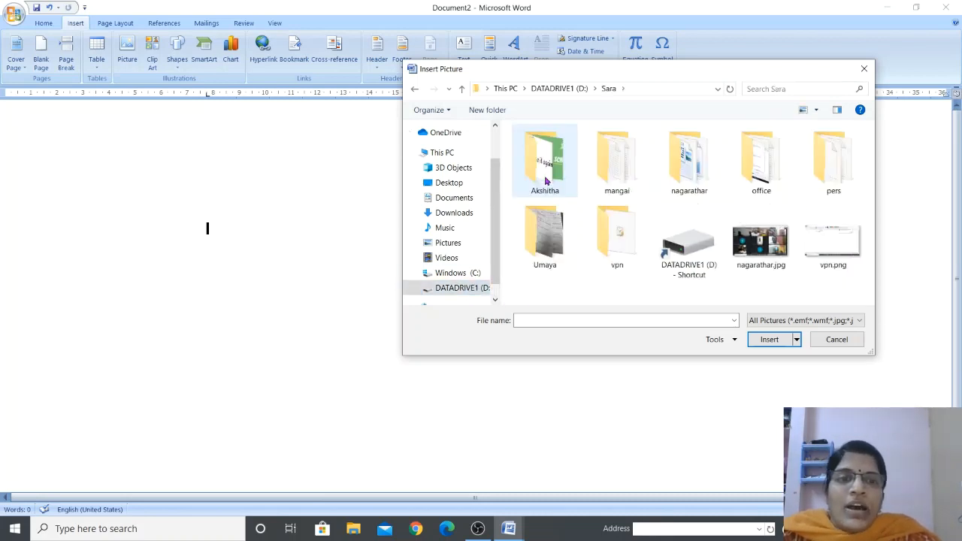
{"action": "double_click", "coordinate": [616, 181]}
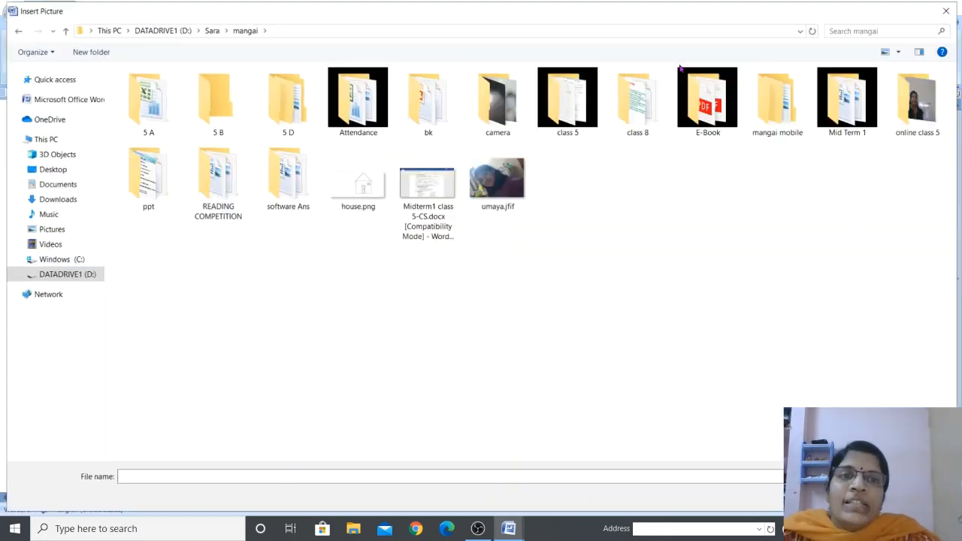
{"action": "double_click", "coordinate": [677, 68]}
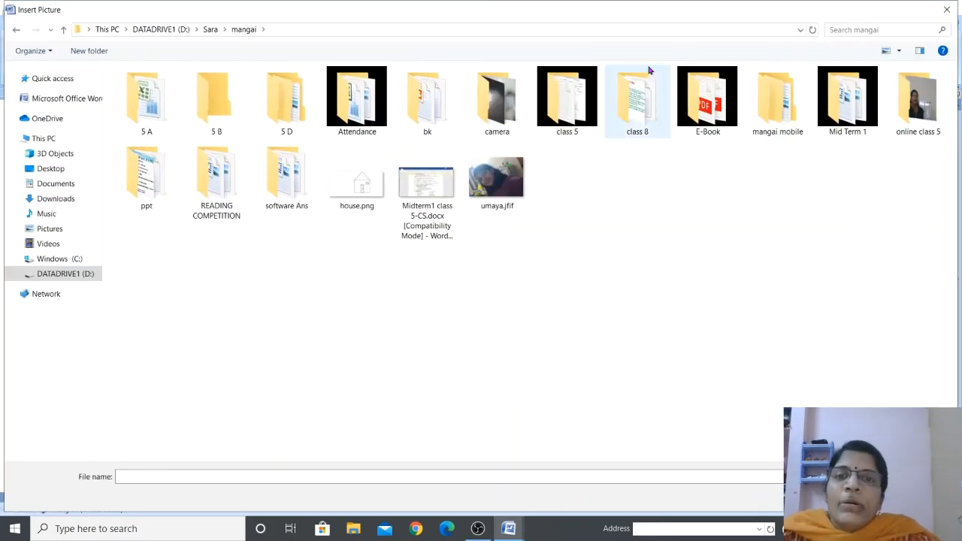
{"action": "left_click", "coordinate": [368, 200]}
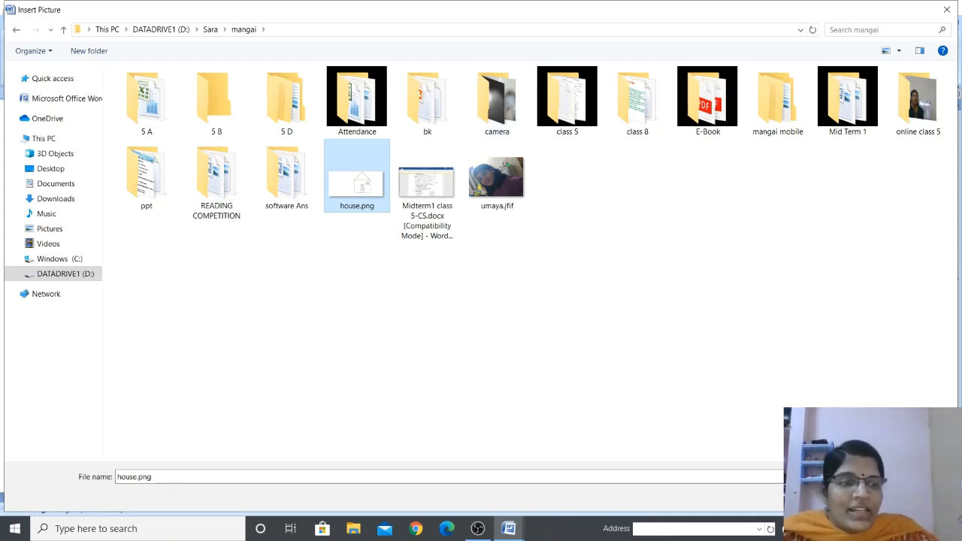
{"action": "key", "text": "Return"}
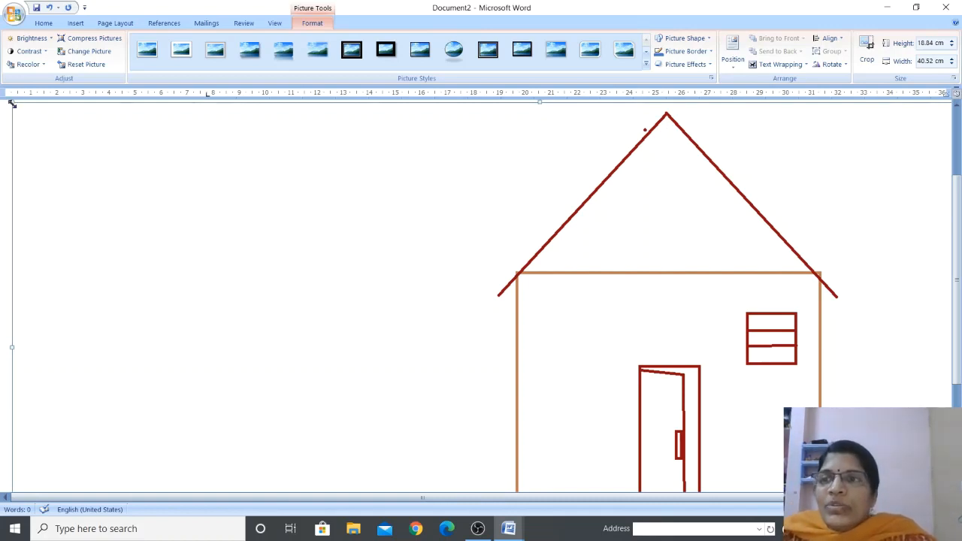
Step: Shrink the house picture proportionally to about 8.51 cm high and 18.31 cm wide
{"action": "left_click_drag", "start_coordinate": [11, 101], "coordinate": [301, 245]}
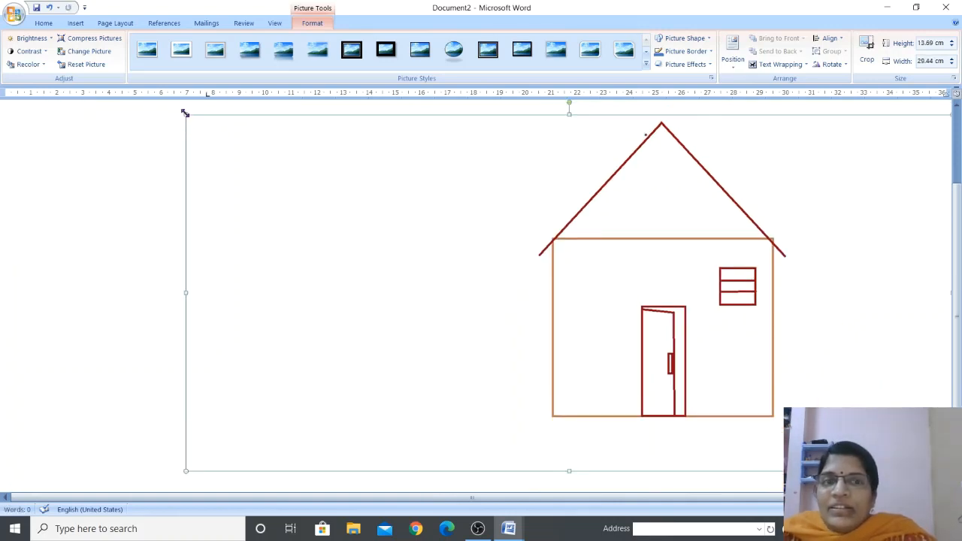
{"action": "left_click_drag", "start_coordinate": [185, 112], "coordinate": [456, 162]}
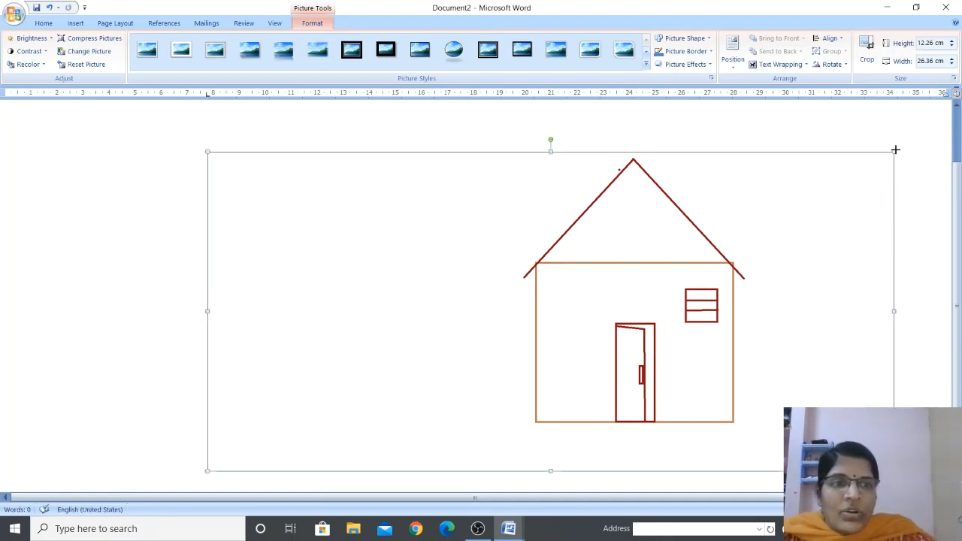
{"action": "left_click_drag", "start_coordinate": [895, 149], "coordinate": [481, 248]}
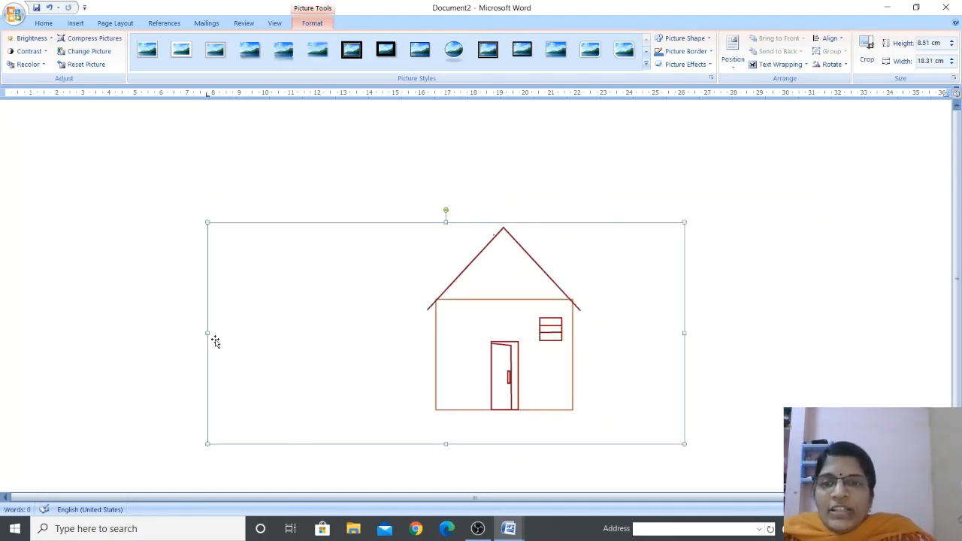
Step: Narrow the house picture to about 7.14 cm and reduce its height to about 4.12 cm
{"action": "left_click_drag", "start_coordinate": [206, 332], "coordinate": [374, 343]}
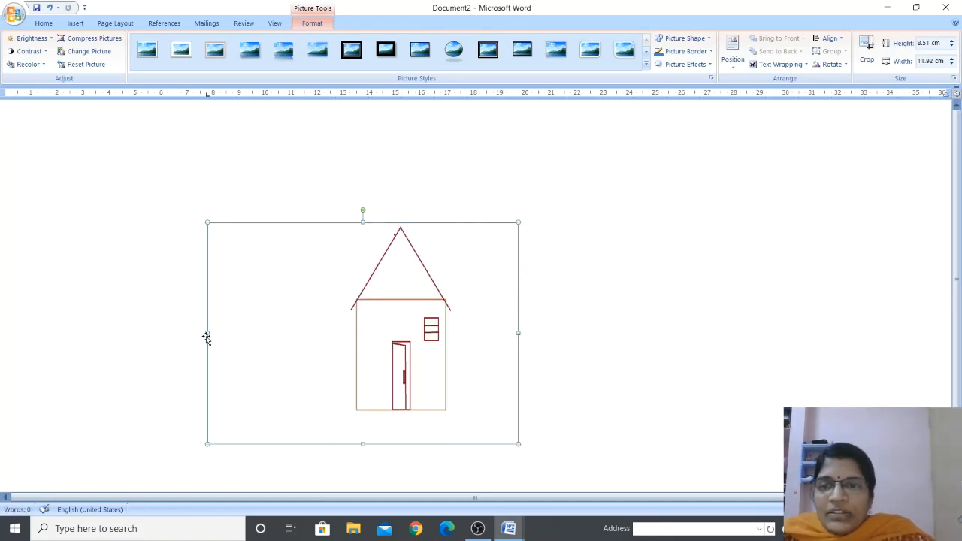
{"action": "mouse_move", "coordinate": [206, 336]}
{"action": "left_mouse_down"}
{"action": "mouse_move", "coordinate": [307, 357]}
{"action": "mouse_move", "coordinate": [325, 350]}
{"action": "left_mouse_up"}
{"action": "left_click_drag", "start_coordinate": [206, 335], "coordinate": [318, 333]}
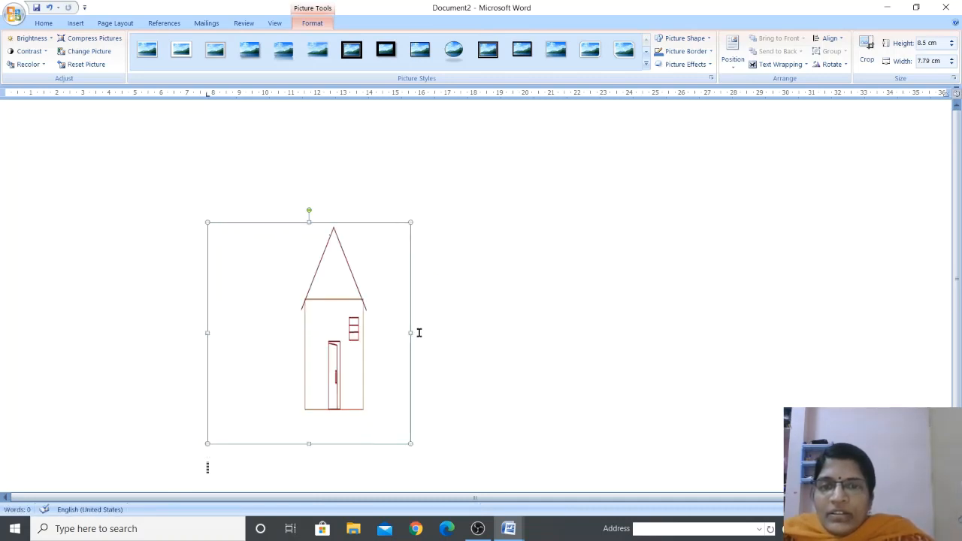
{"action": "left_click_drag", "start_coordinate": [411, 333], "coordinate": [395, 332]}
{"action": "left_click_drag", "start_coordinate": [300, 444], "coordinate": [300, 374]}
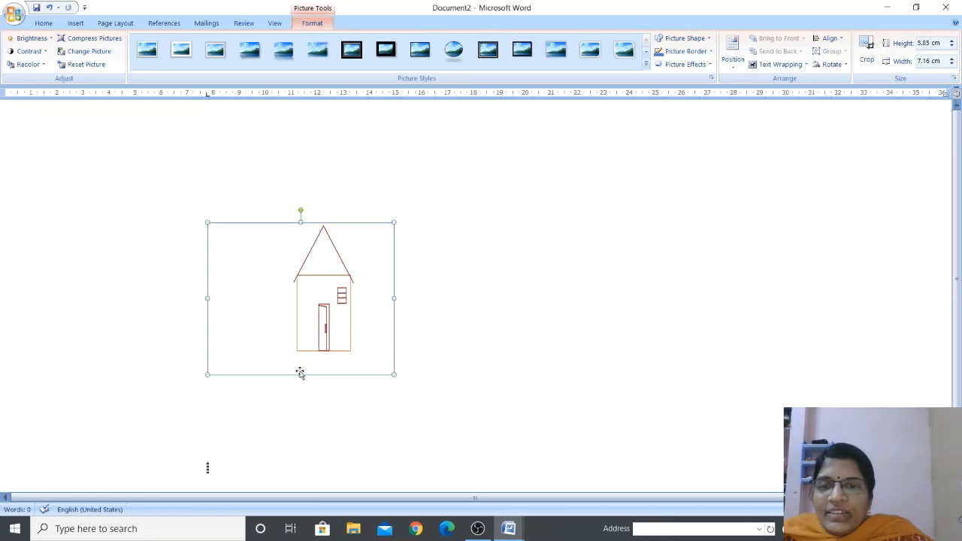
{"action": "left_click_drag", "start_coordinate": [300, 374], "coordinate": [303, 329]}
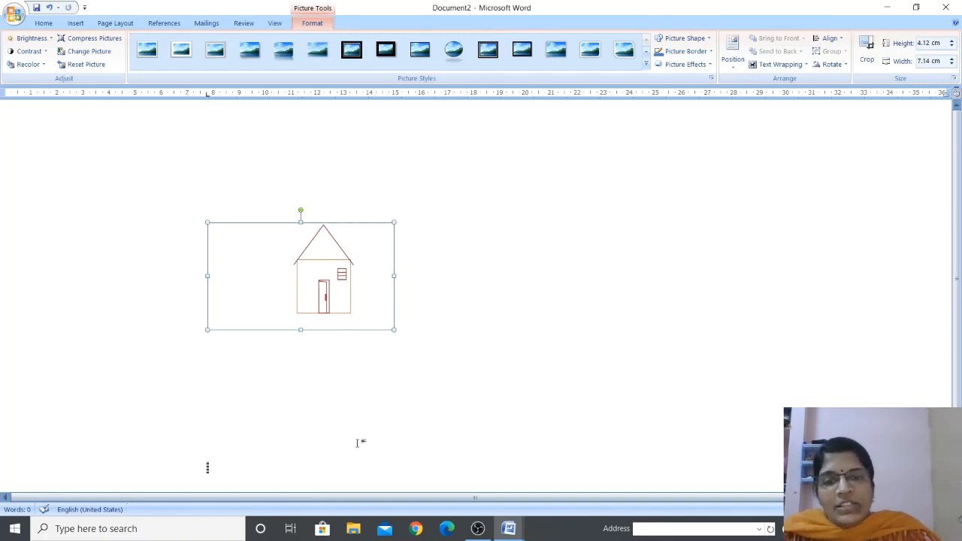
Step: Switch back to test.docx with the Taj Mahal and flower pictures
{"action": "mouse_move", "coordinate": [508, 529]}
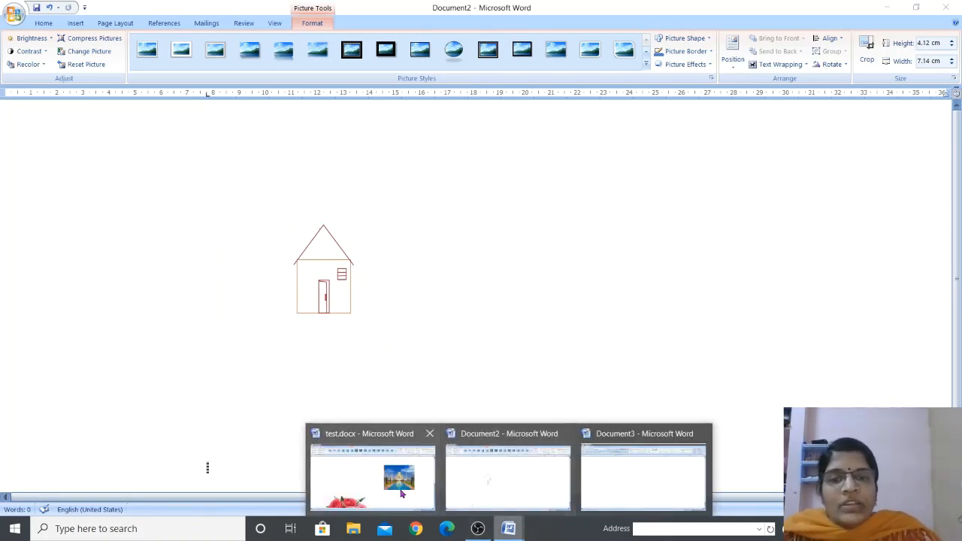
{"action": "mouse_move", "coordinate": [403, 471]}
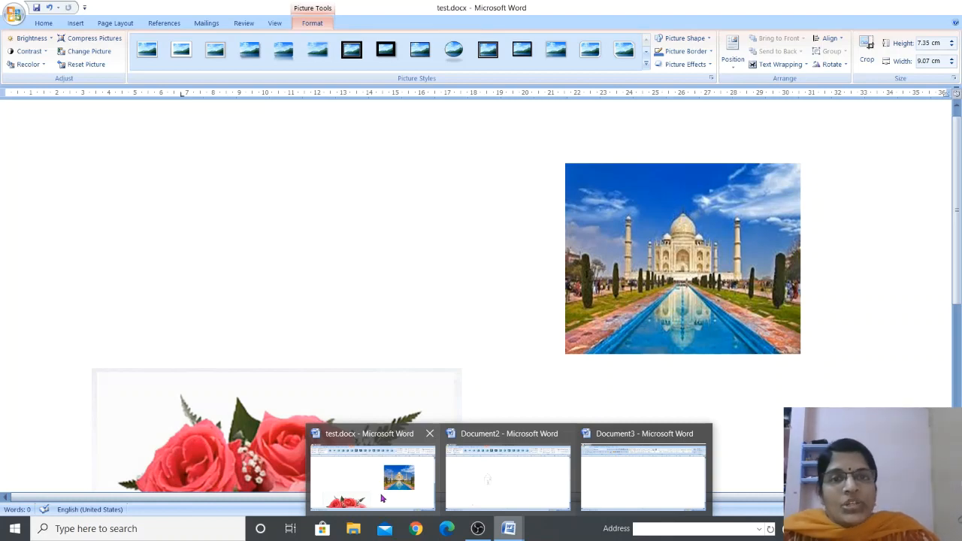
{"action": "left_click", "coordinate": [381, 498]}
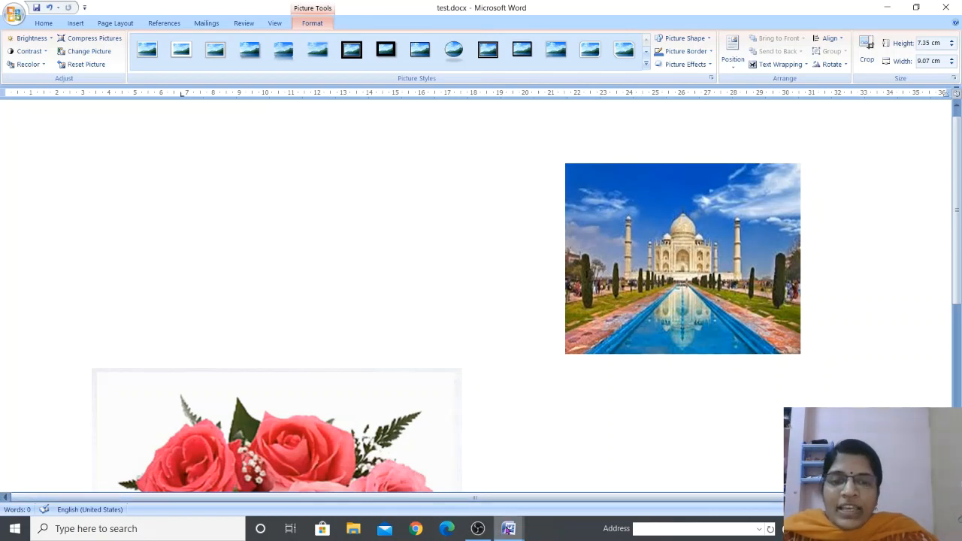
{"action": "left_click", "coordinate": [508, 529]}
{"action": "mouse_move", "coordinate": [508, 486]}
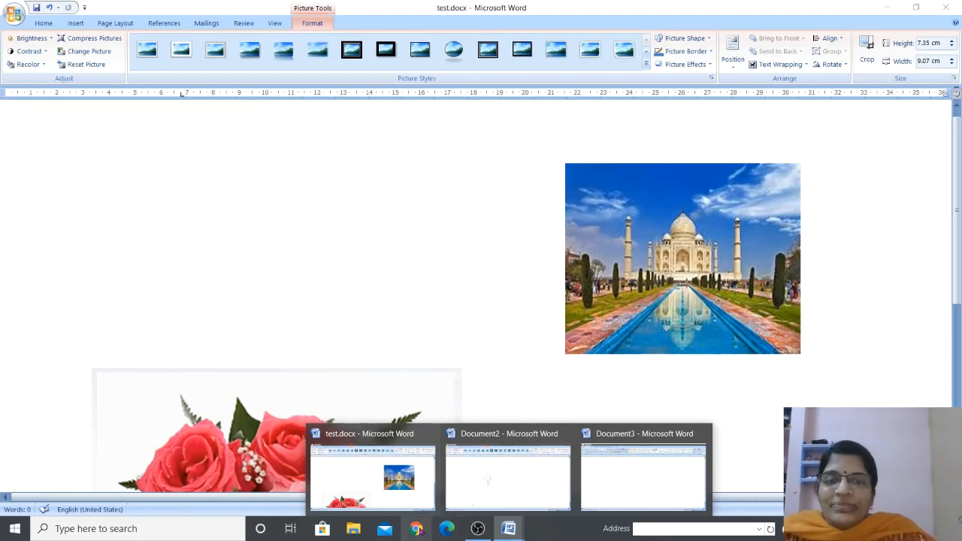
{"action": "left_click", "coordinate": [396, 389]}
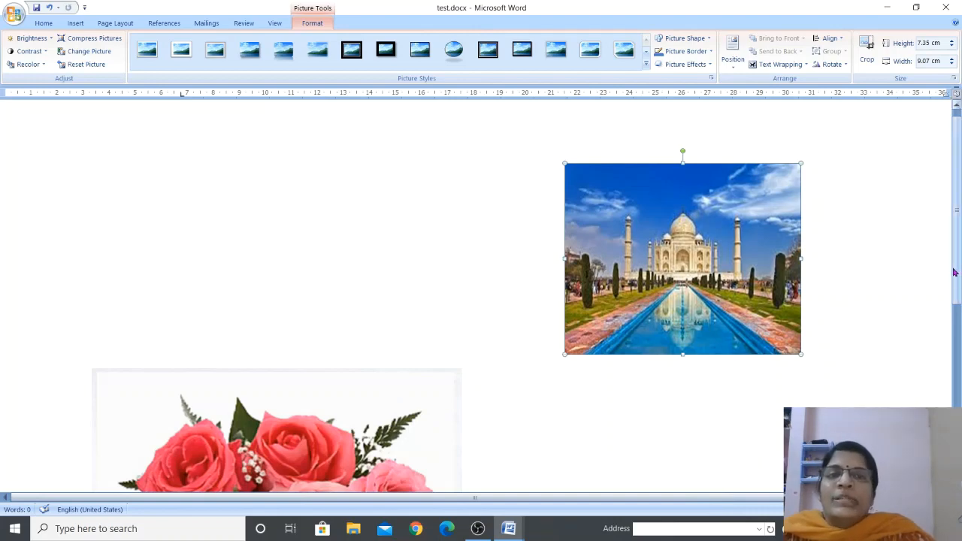
Step: Add the caption "Flower bunch" two lines below the flower picture
{"action": "left_click_drag", "start_coordinate": [957, 272], "coordinate": [944, 343]}
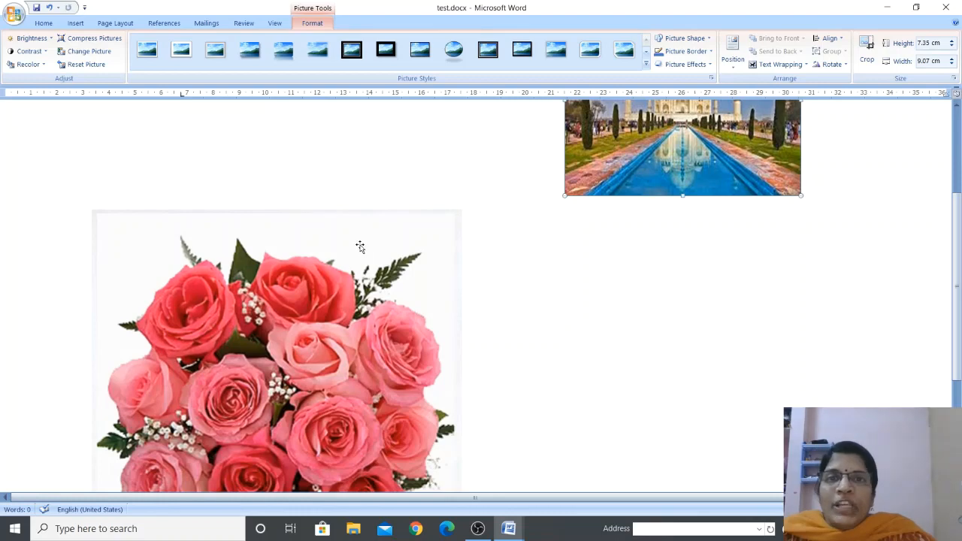
{"action": "scroll", "coordinate": [529, 269], "scroll_direction": "down", "scroll_amount": 3}
{"action": "left_click", "coordinate": [529, 270]}
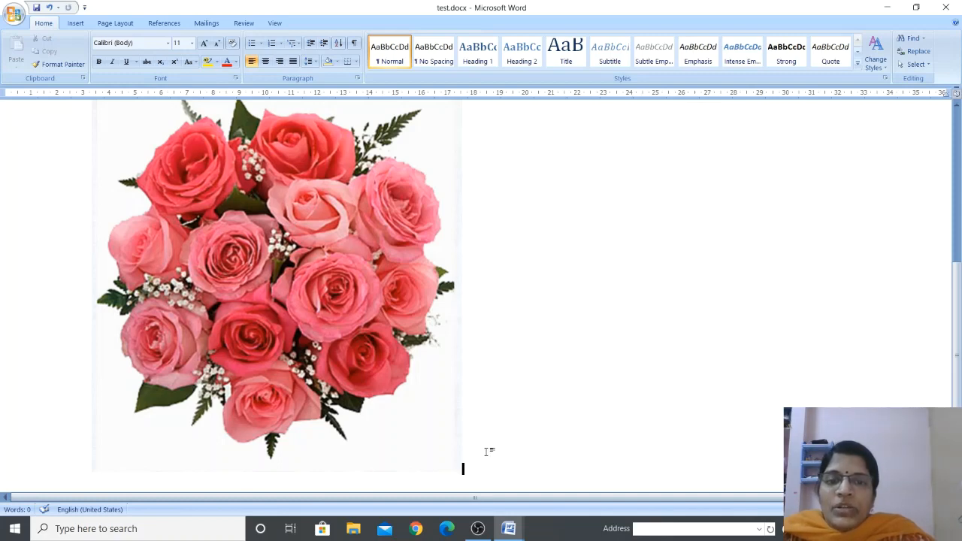
{"action": "key", "text": "Return"}
{"action": "key", "text": "Return"}
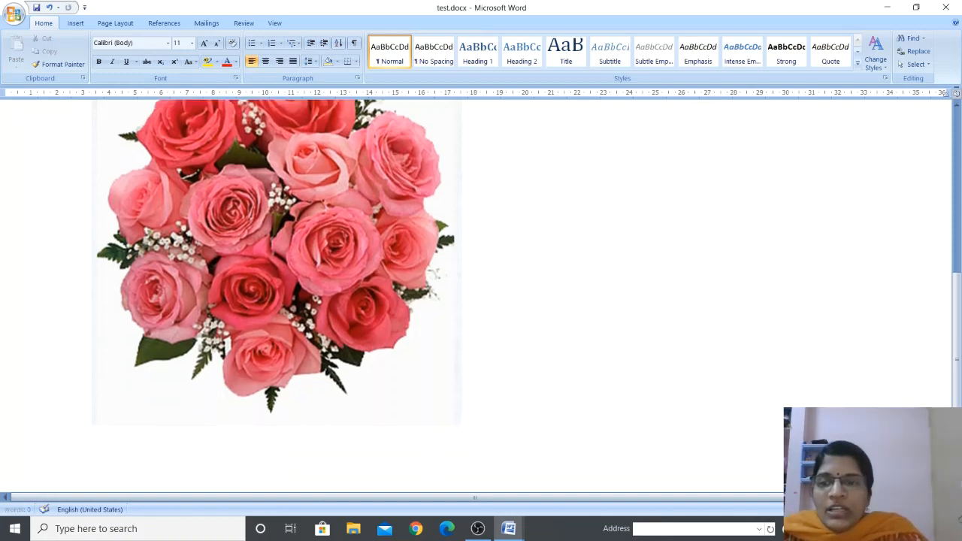
{"action": "type", "text": "F"}
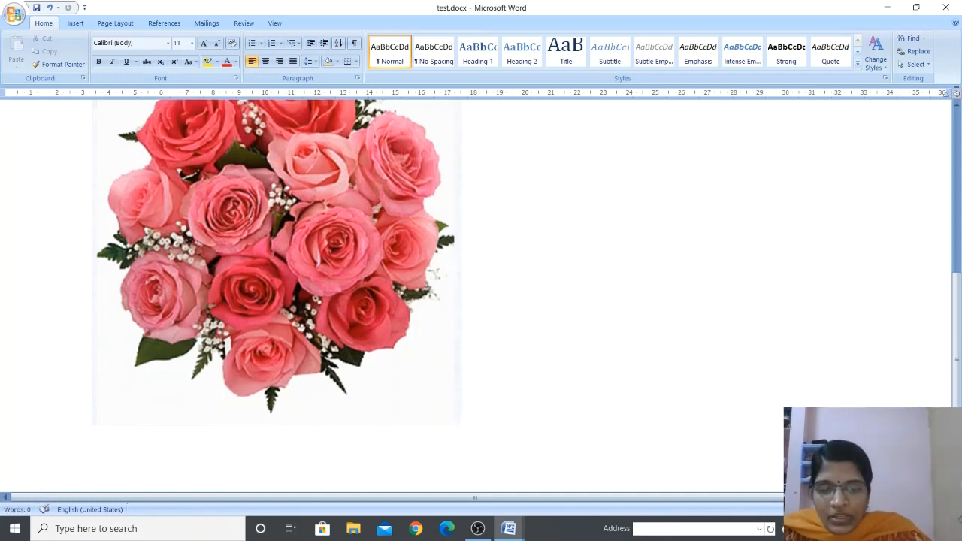
{"action": "type", "text": "lower bunch"}
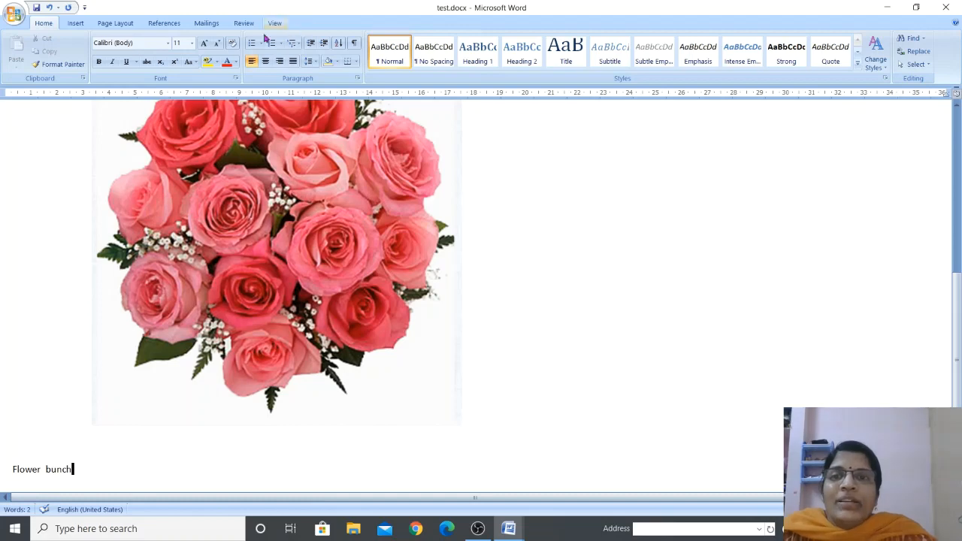
Step: Bring up the picture formatting options for the flower picture and shrink it proportionally to about 13.64 cm high and 12.44 cm wide
{"action": "left_click", "coordinate": [268, 209]}
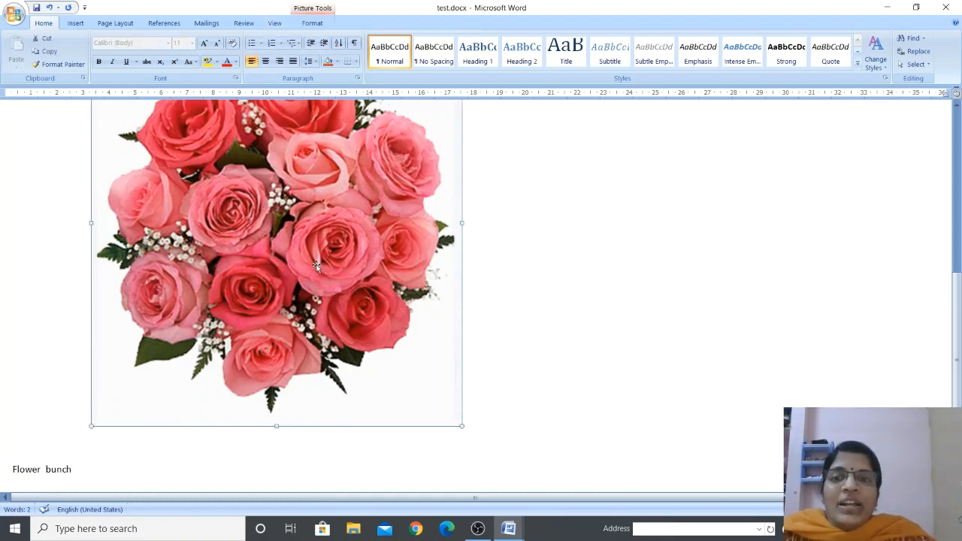
{"action": "left_click", "coordinate": [314, 28]}
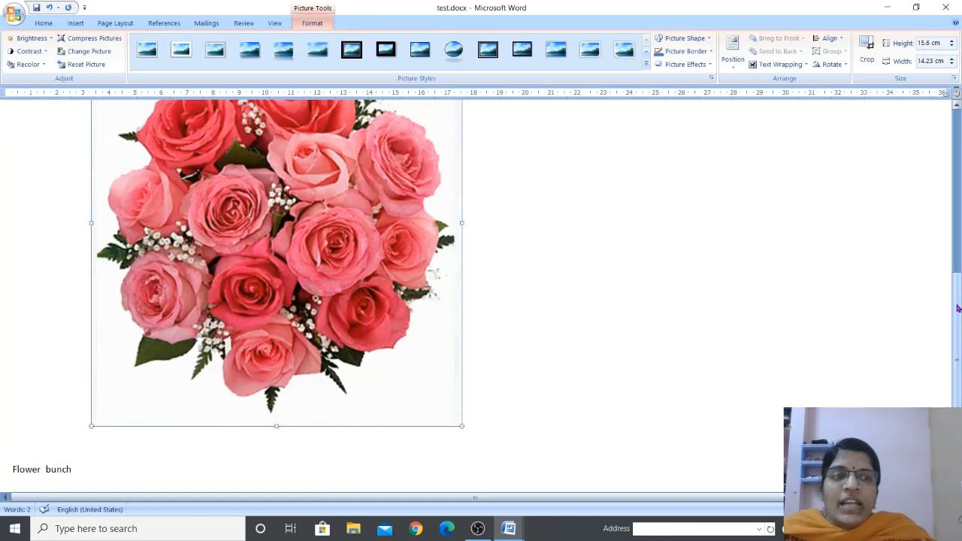
{"action": "left_click_drag", "start_coordinate": [954, 308], "coordinate": [952, 274]}
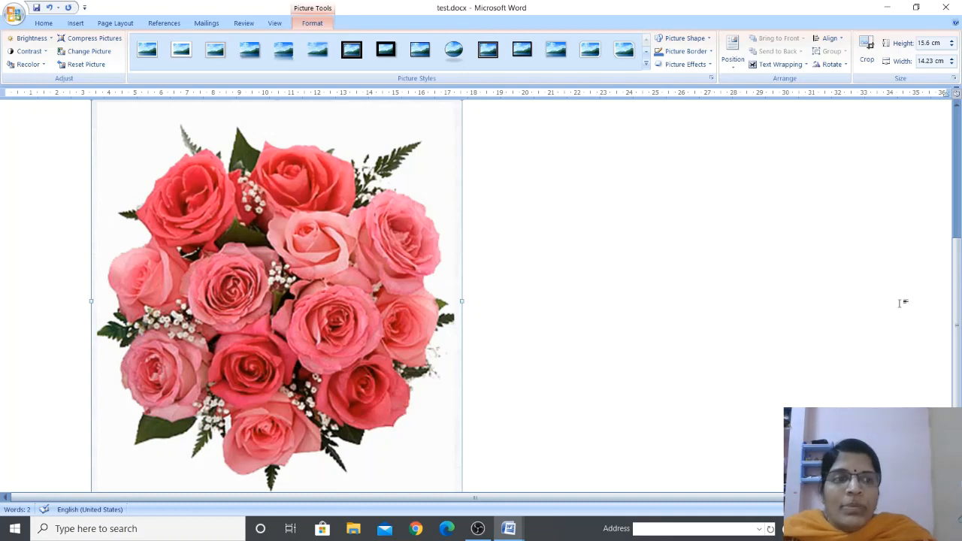
{"action": "left_click_drag", "start_coordinate": [955, 328], "coordinate": [956, 359]}
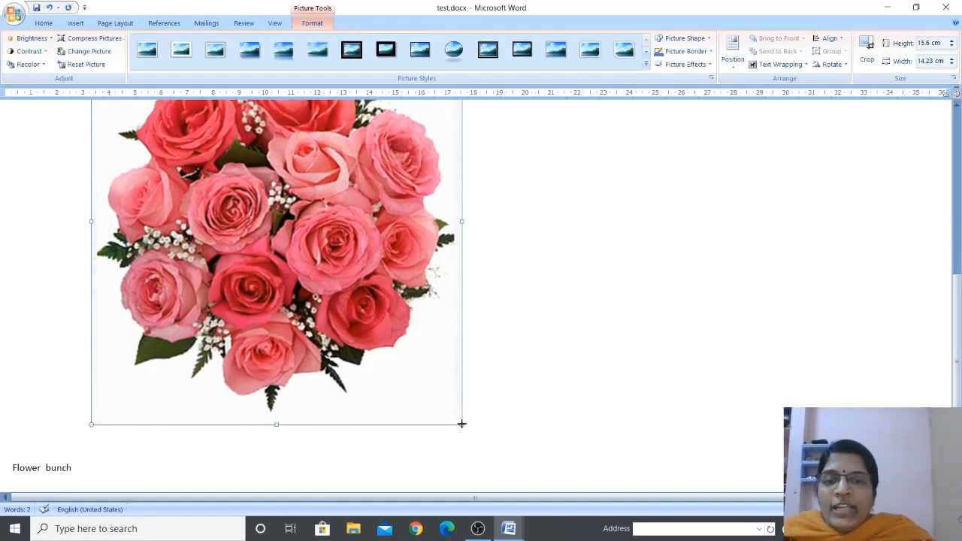
{"action": "left_click_drag", "start_coordinate": [461, 424], "coordinate": [416, 348]}
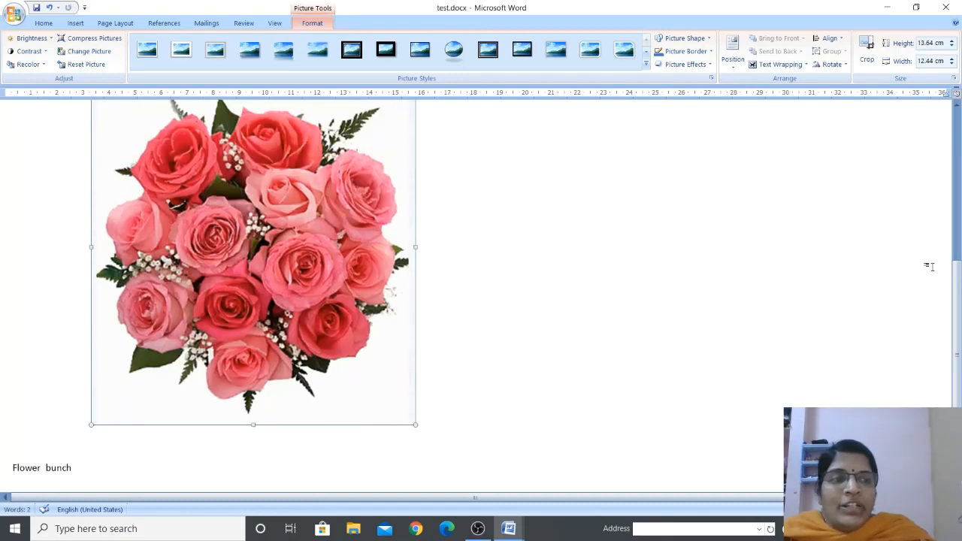
{"action": "scroll", "coordinate": [958, 314], "scroll_direction": "up", "scroll_amount": 1}
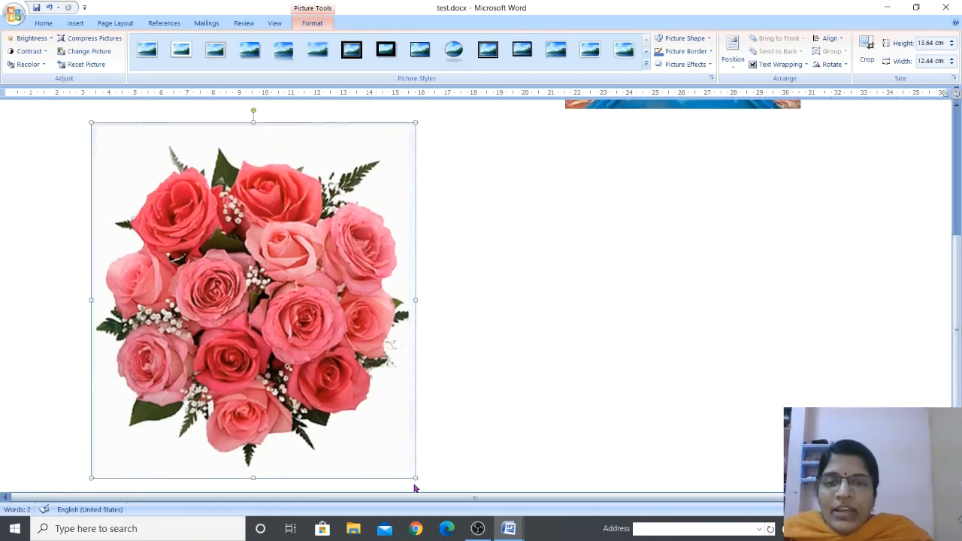
Step: Shrink the flower picture proportionally to about 12.2 cm high and 11.13 cm wide
{"action": "left_click_drag", "start_coordinate": [417, 476], "coordinate": [382, 417]}
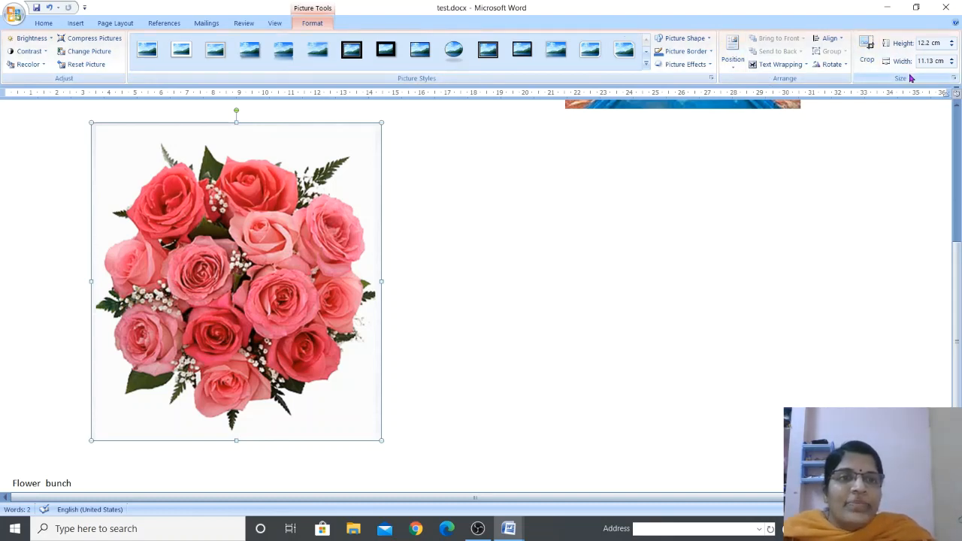
Step: Try several picture styles on the flower picture, including the framed oval, double black frame, snipped corners, reflected bevel, perspective and rotated ones
{"action": "left_click", "coordinate": [452, 59]}
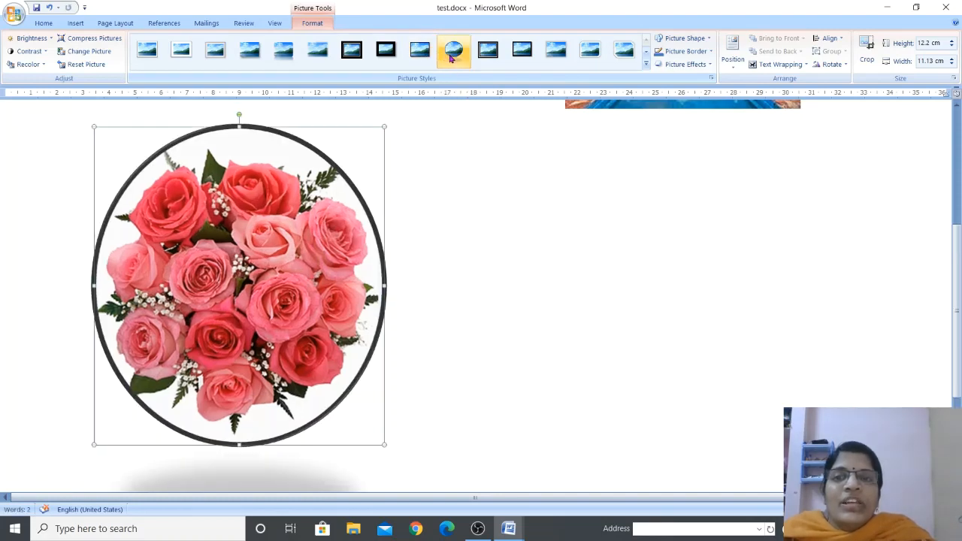
{"action": "left_click", "coordinate": [495, 56]}
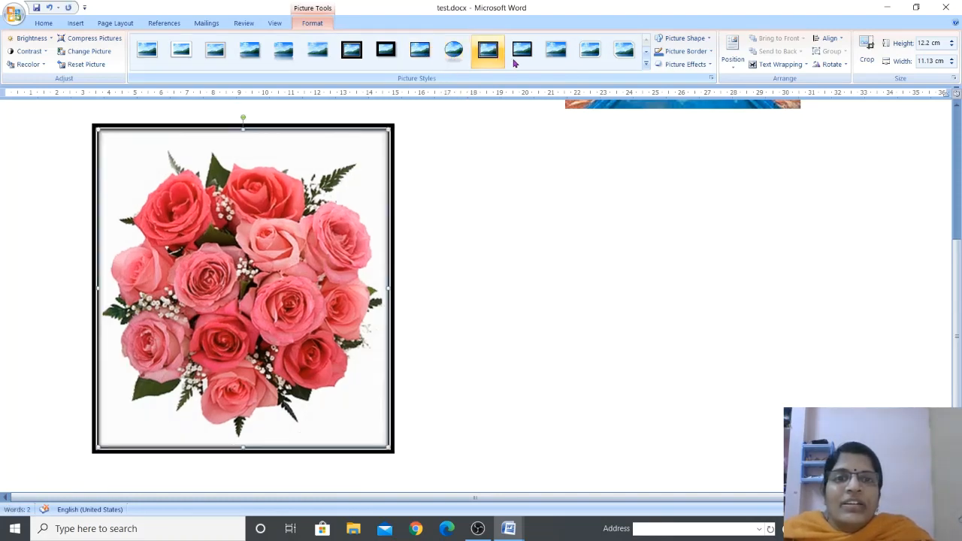
{"action": "left_click", "coordinate": [622, 56]}
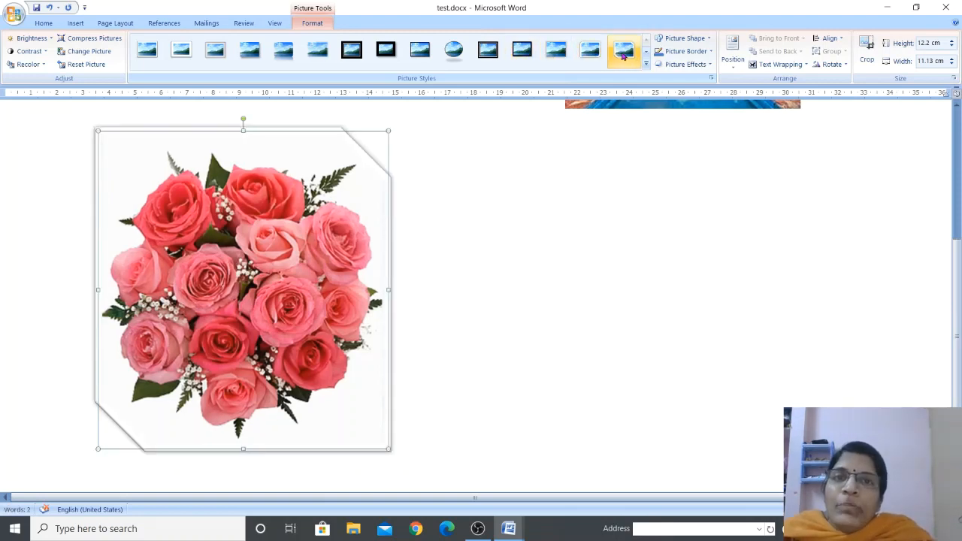
{"action": "left_click", "coordinate": [646, 54]}
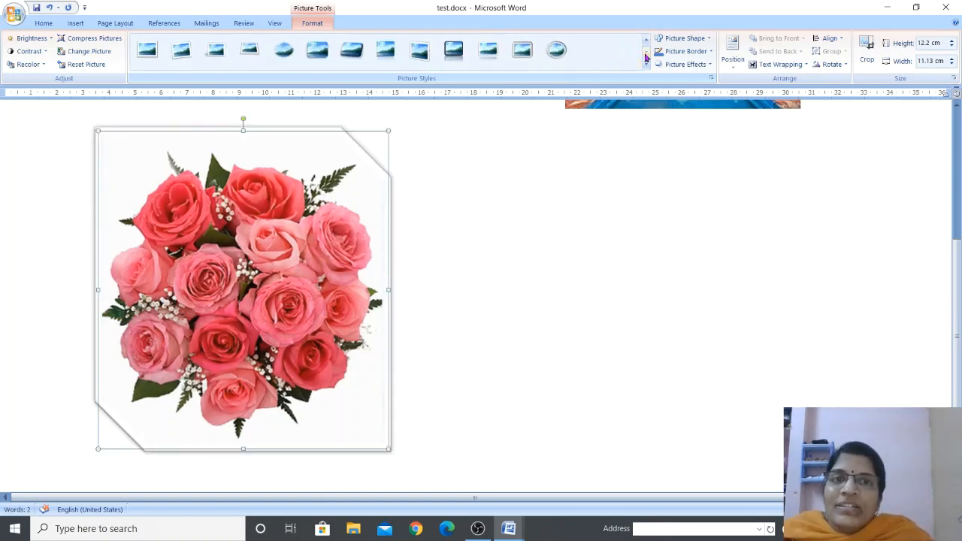
{"action": "left_click", "coordinate": [556, 50]}
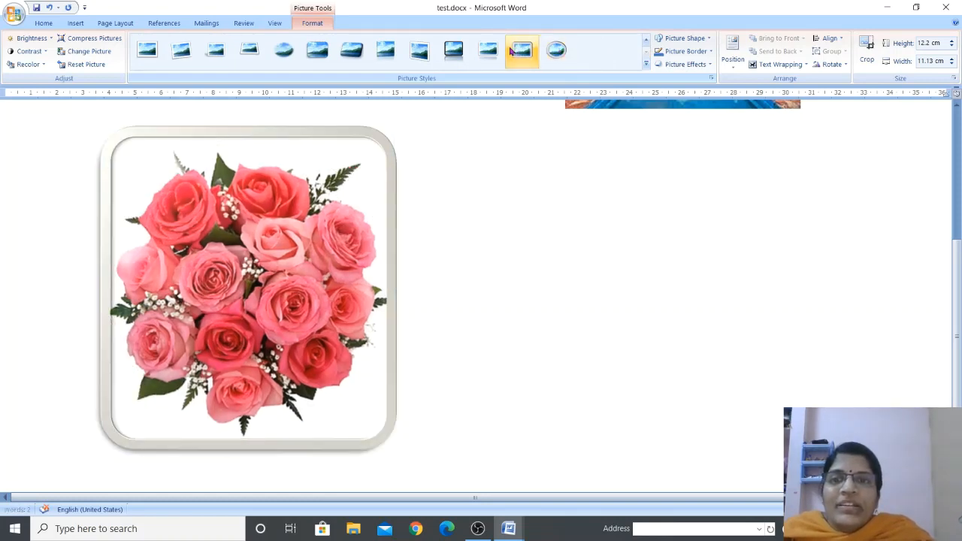
{"action": "left_click", "coordinate": [487, 49]}
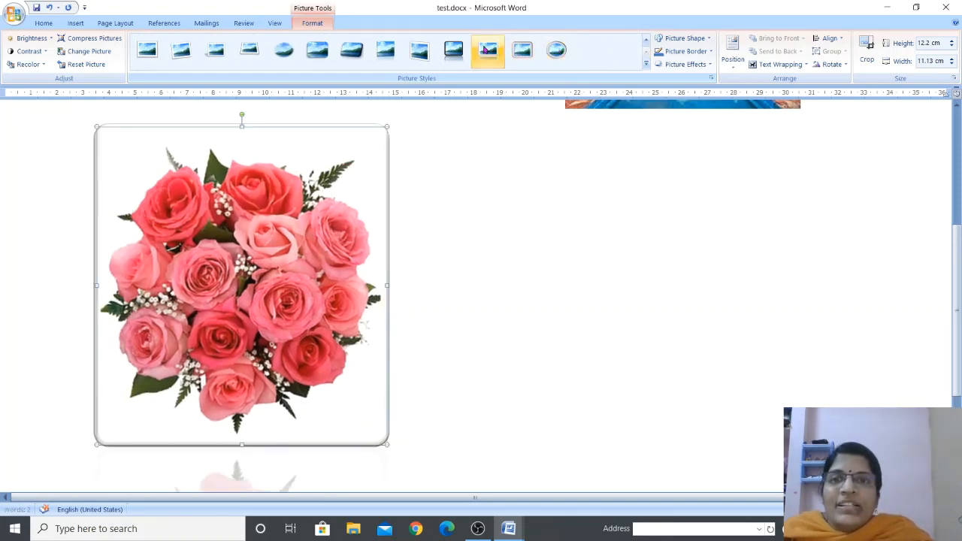
{"action": "left_click", "coordinate": [453, 49]}
{"action": "left_click", "coordinate": [422, 50]}
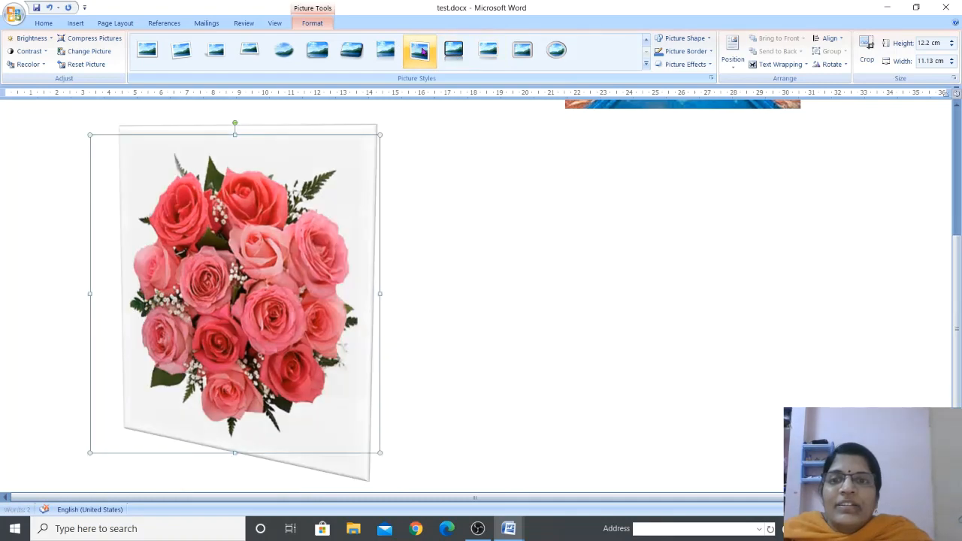
{"action": "left_click", "coordinate": [390, 50]}
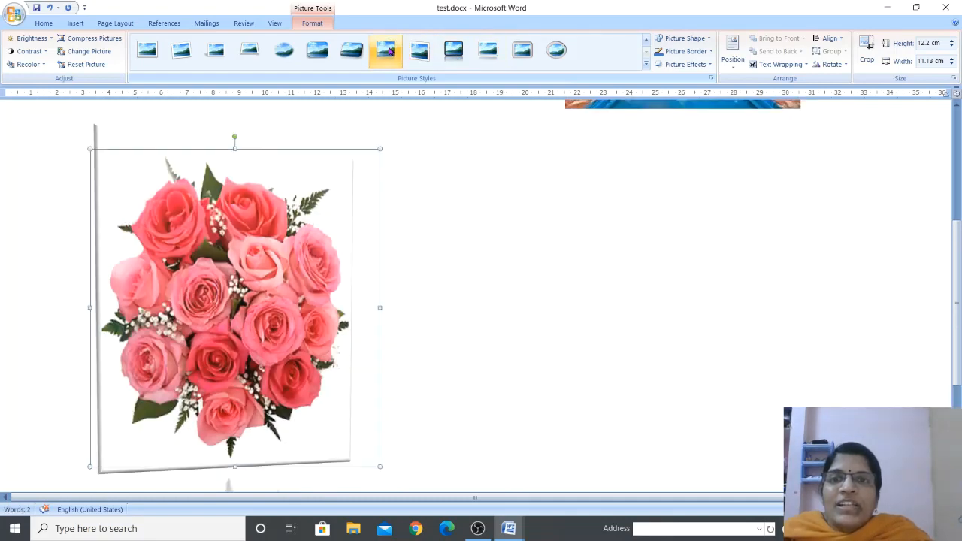
{"action": "left_click", "coordinate": [356, 49]}
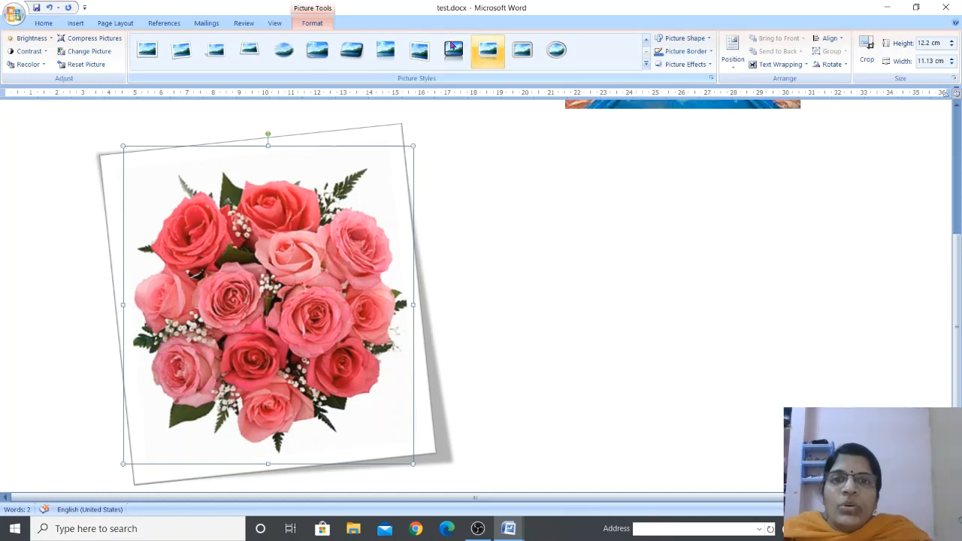
{"action": "left_click", "coordinate": [381, 50]}
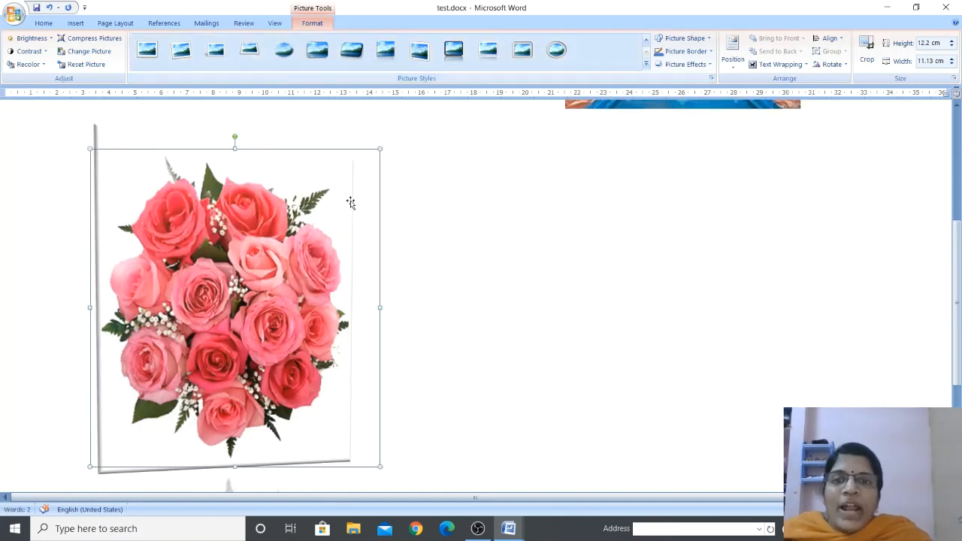
Step: Apply the rounded rectangle style with the thick light metallic frame to the flower picture and colour its border standard Green
{"action": "left_click", "coordinate": [526, 53]}
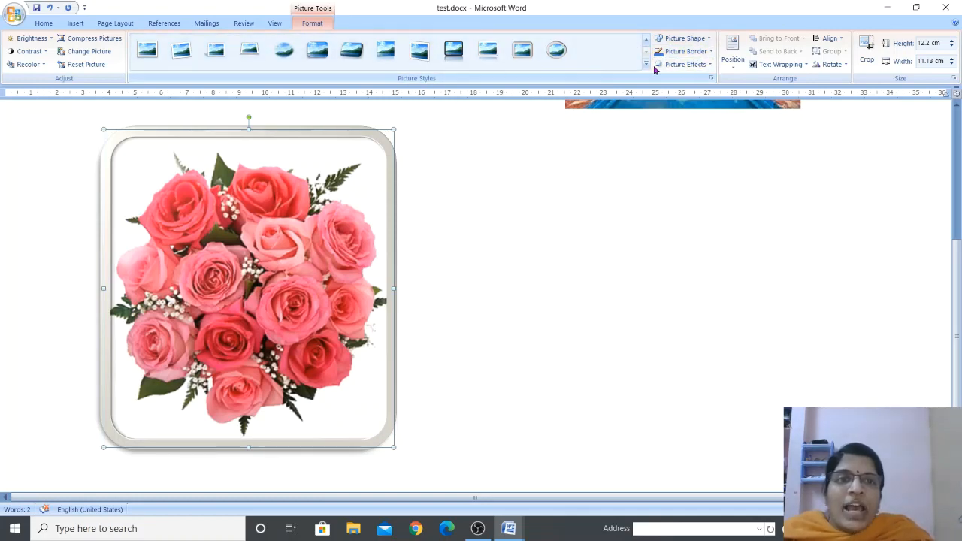
{"action": "left_click", "coordinate": [709, 52]}
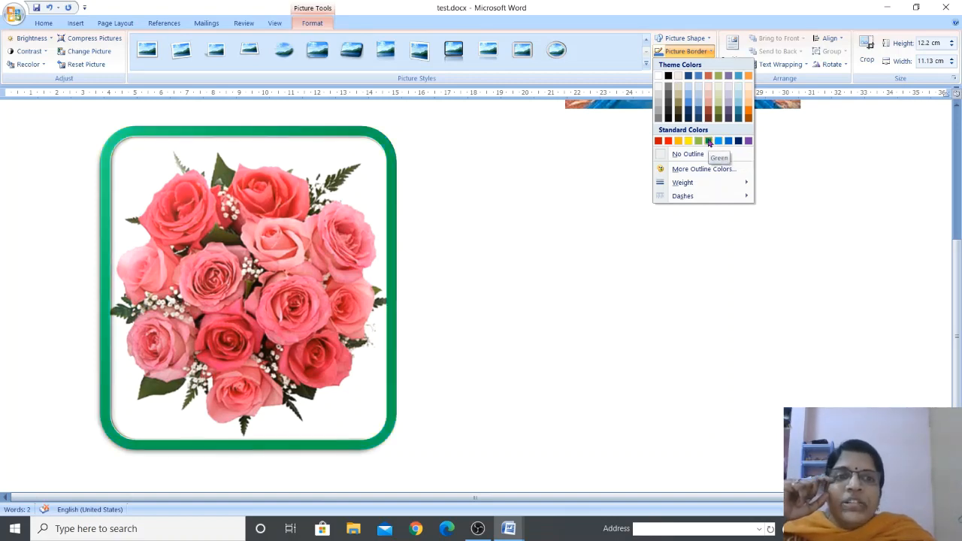
{"action": "left_click", "coordinate": [708, 141]}
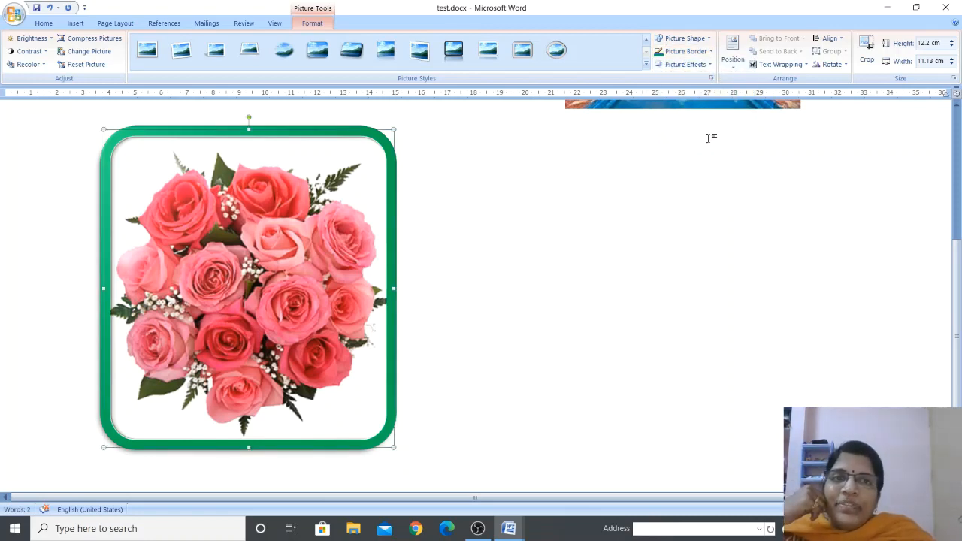
Step: Try the horizontal scroll shape on the flower picture, and set its picture shape to a plain rectangle
{"action": "left_click", "coordinate": [708, 38]}
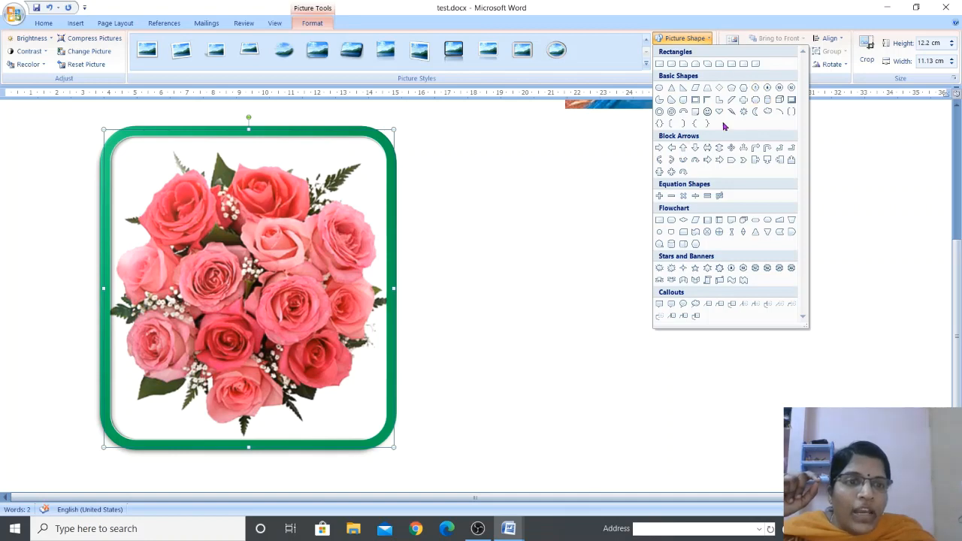
{"action": "left_click", "coordinate": [719, 280]}
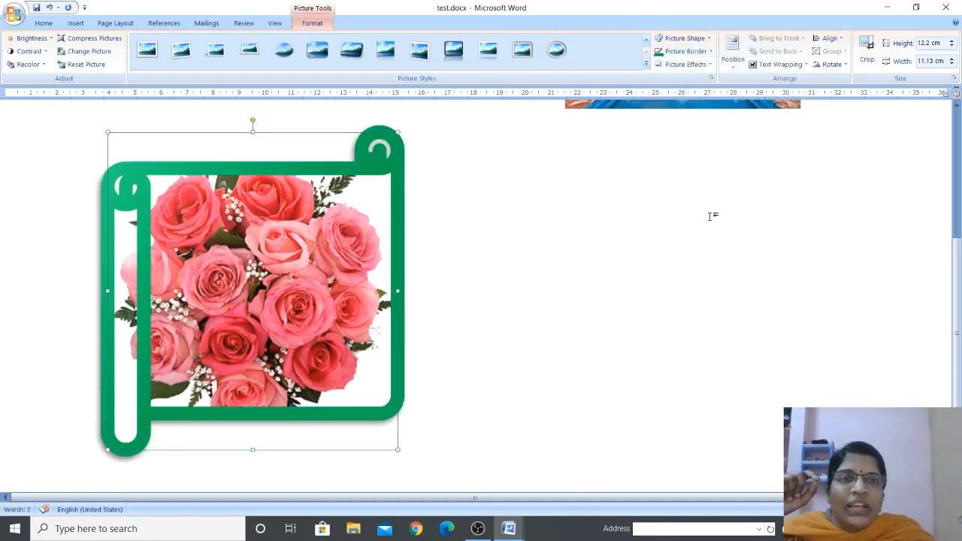
{"action": "left_click", "coordinate": [707, 39]}
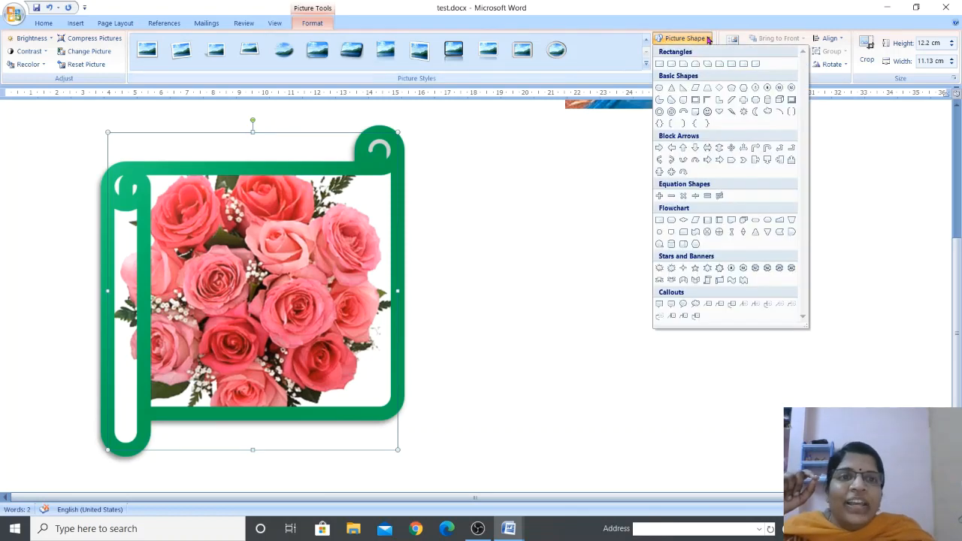
{"action": "left_click", "coordinate": [659, 64]}
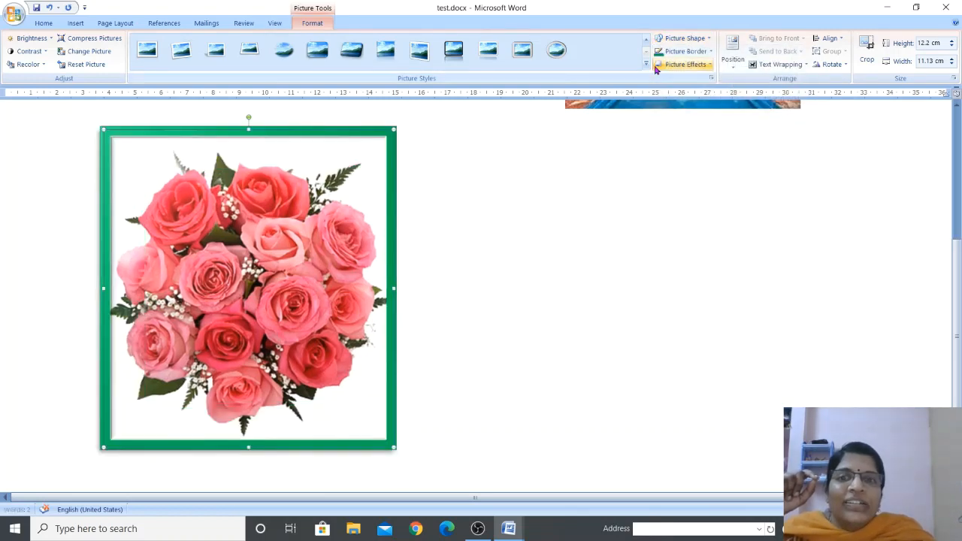
Step: Review the border colours for the flower picture and reapply the standard Green
{"action": "left_click", "coordinate": [709, 52]}
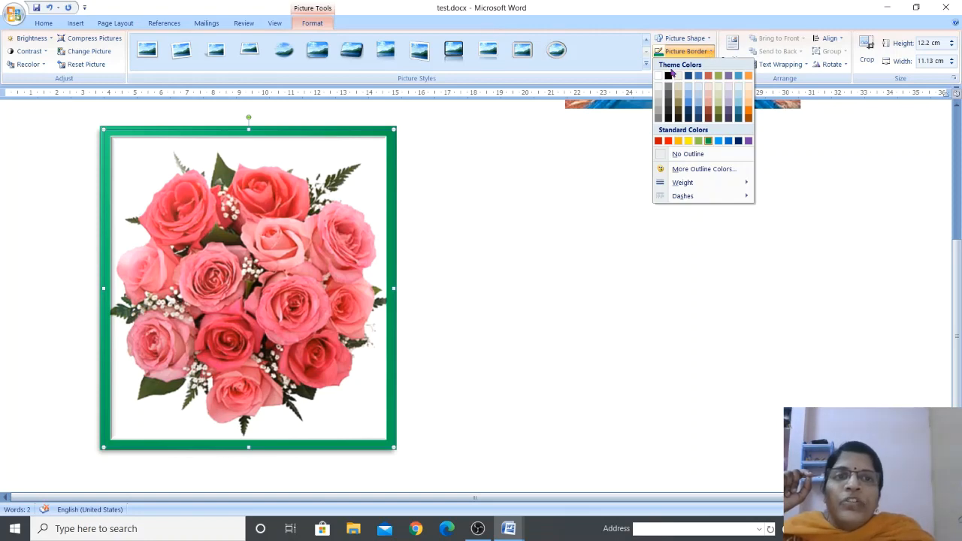
{"action": "left_click", "coordinate": [304, 188]}
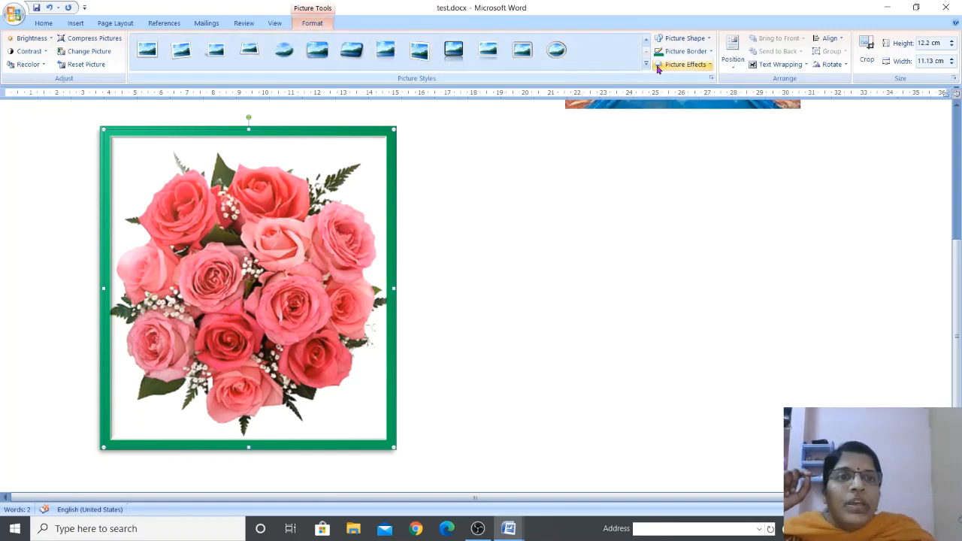
{"action": "left_click", "coordinate": [710, 51]}
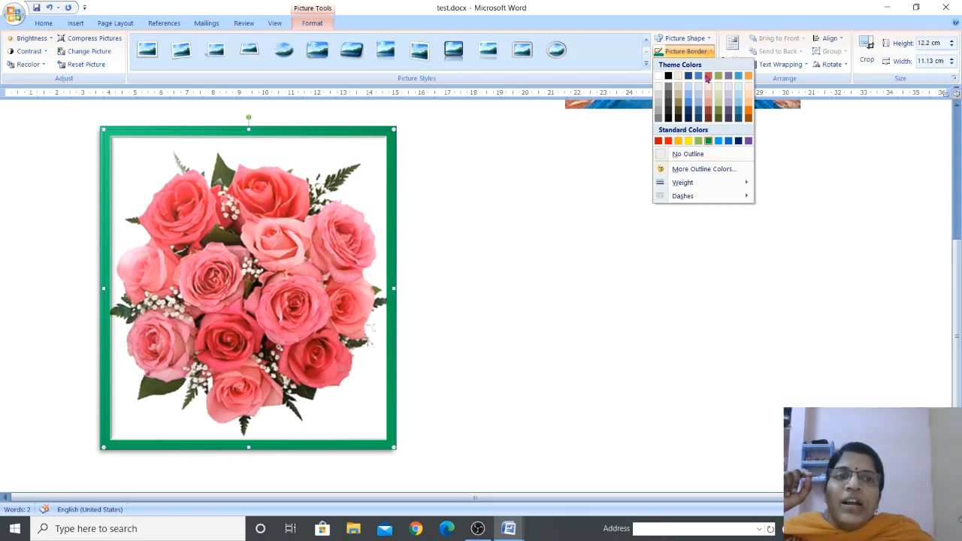
{"action": "left_click", "coordinate": [706, 141]}
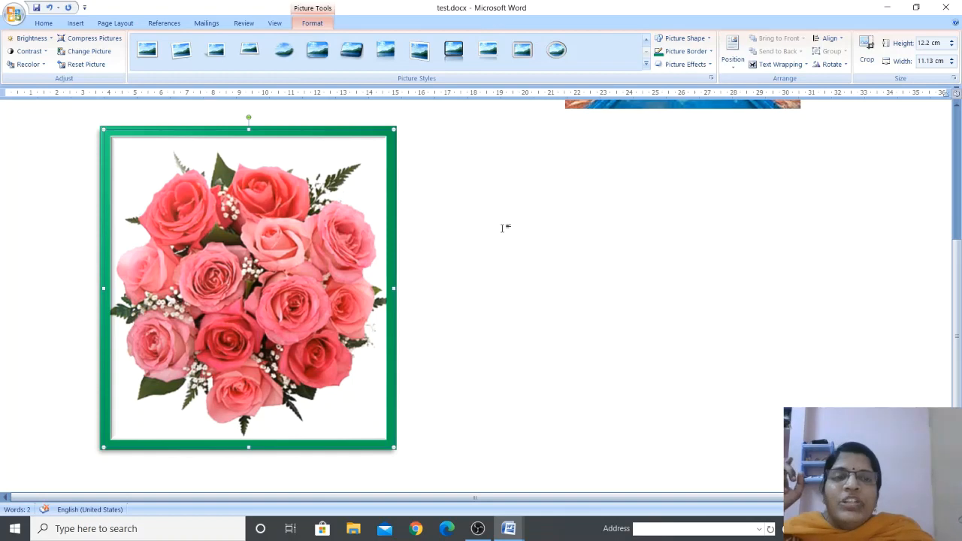
Step: Add a perspective shadow to the flower picture that falls diagonally behind it towards the upper left
{"action": "left_click", "coordinate": [711, 66]}
{"action": "mouse_move", "coordinate": [703, 111]}
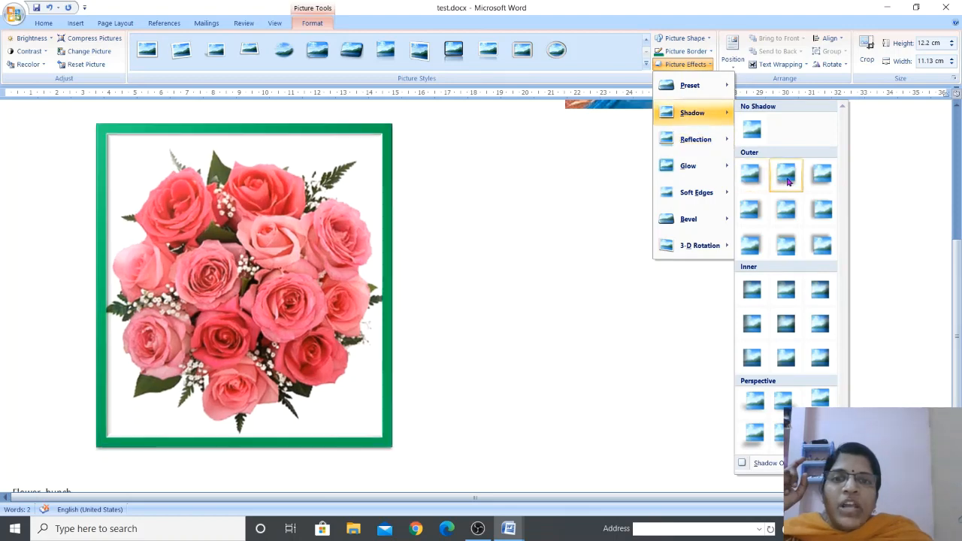
{"action": "left_click", "coordinate": [755, 402]}
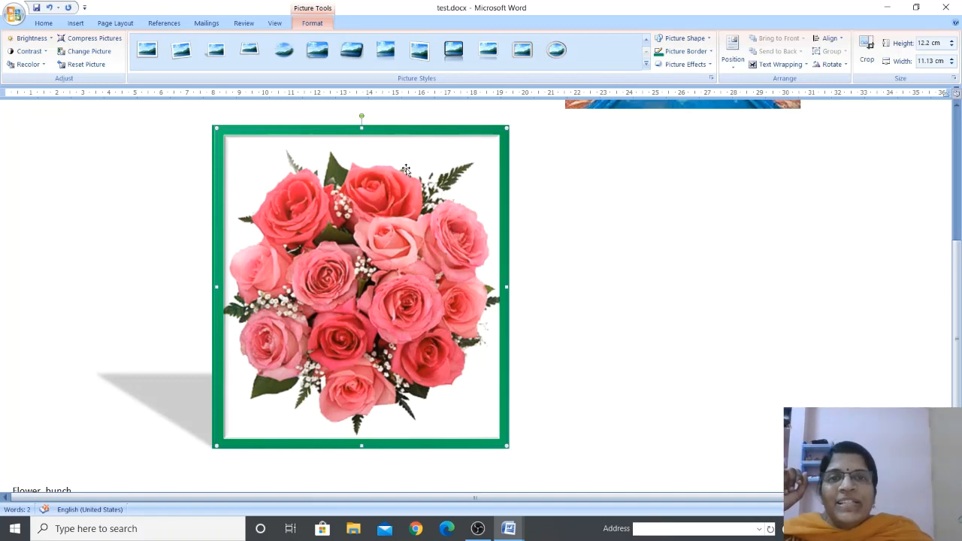
Step: Deselect the flower picture, reselect it and bring its picture formatting options back up
{"action": "left_click", "coordinate": [917, 287]}
{"action": "left_click", "coordinate": [379, 283]}
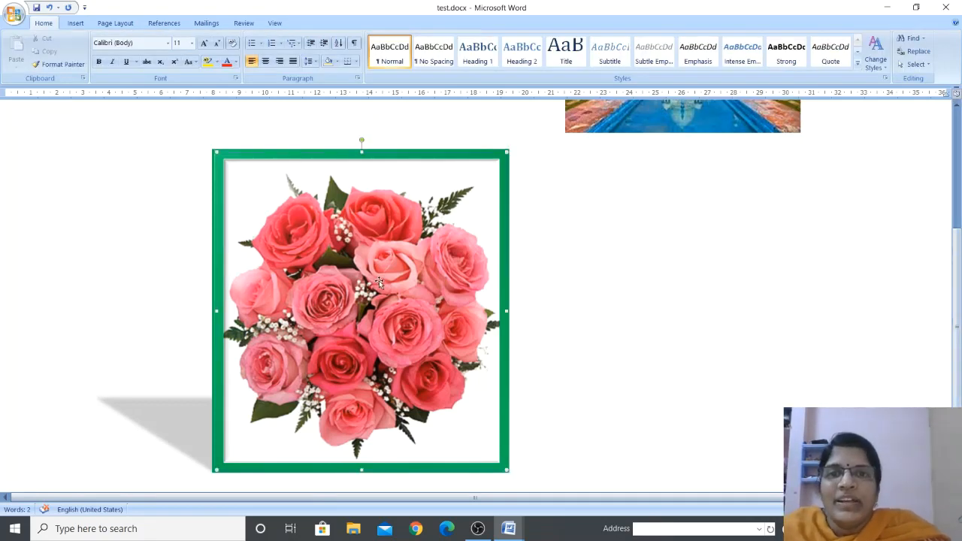
{"action": "double_click", "coordinate": [378, 283]}
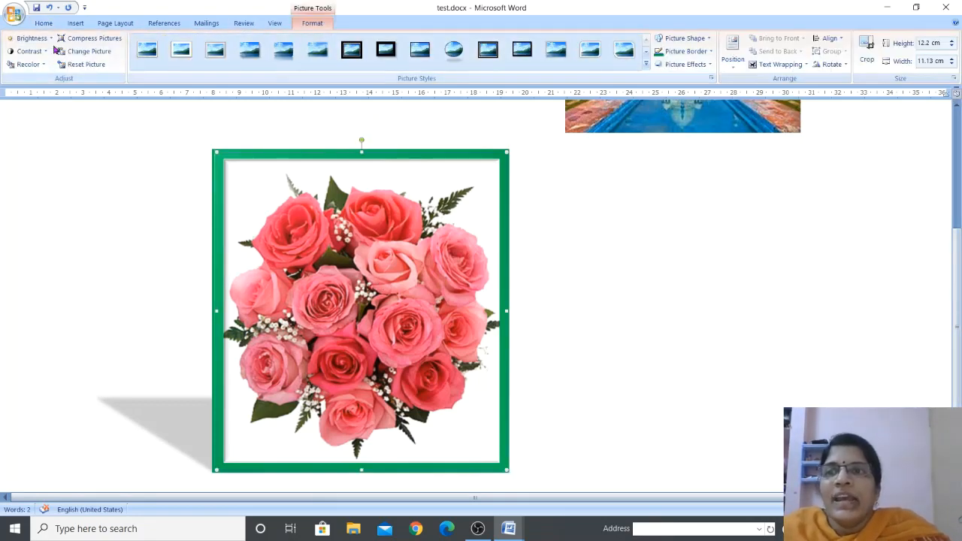
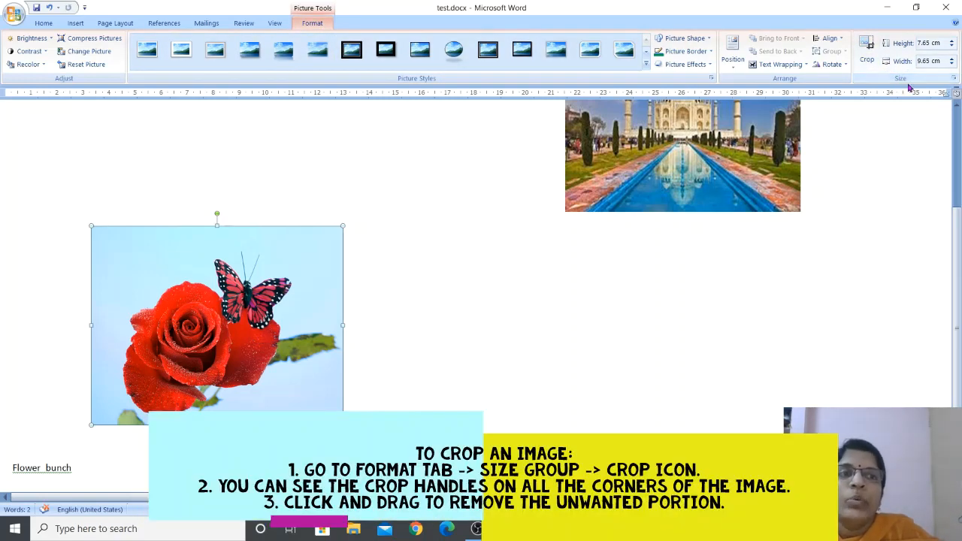
Step: Crop the rose picture down to the butterfly, about 3.12 cm high and 3.03 cm wide, and move it further right on its line
{"action": "left_click", "coordinate": [869, 60]}
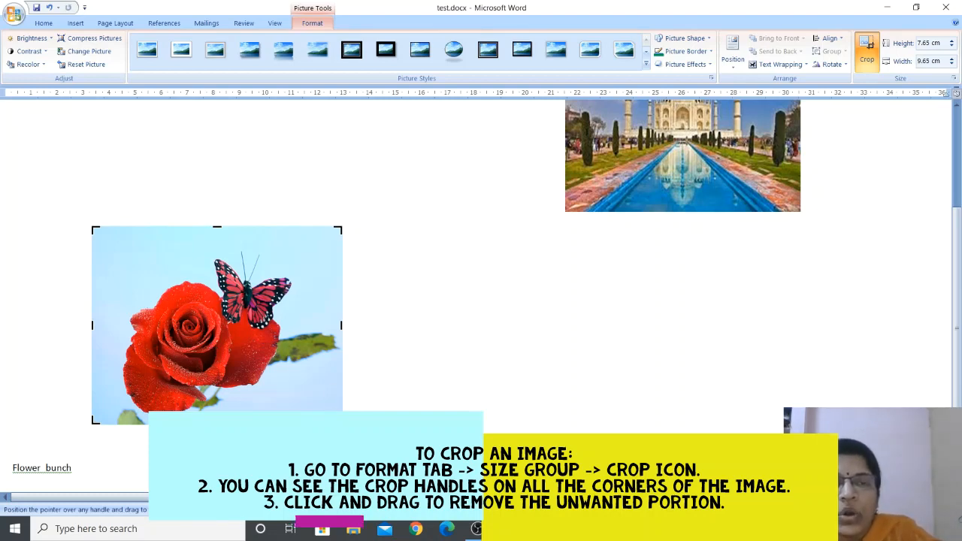
{"action": "left_click_drag", "start_coordinate": [342, 422], "coordinate": [298, 332]}
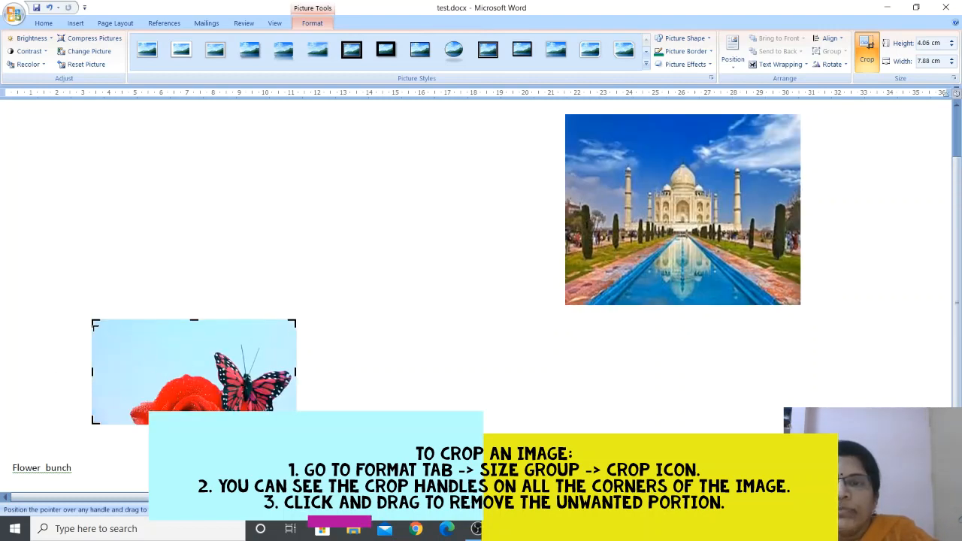
{"action": "left_click_drag", "start_coordinate": [95, 323], "coordinate": [212, 323]}
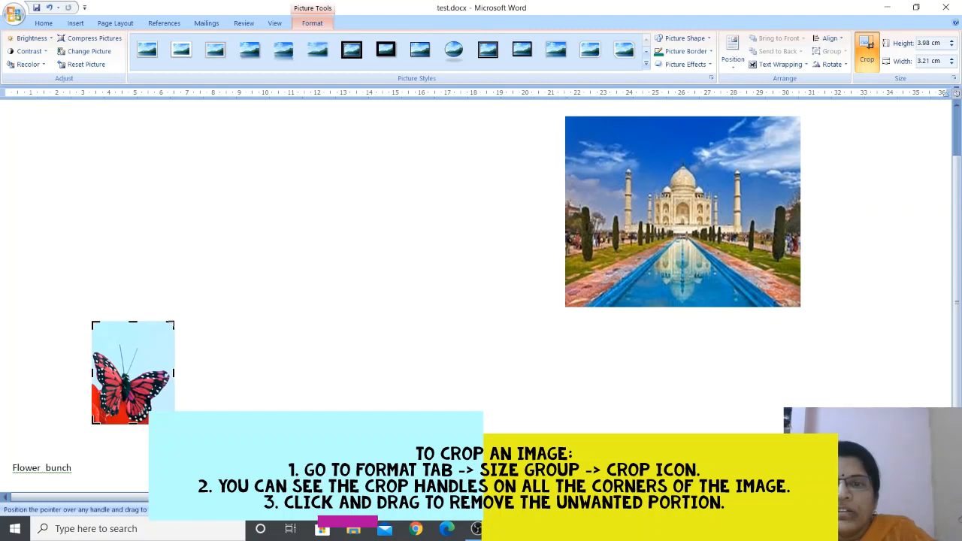
{"action": "left_click_drag", "start_coordinate": [172, 324], "coordinate": [263, 267]}
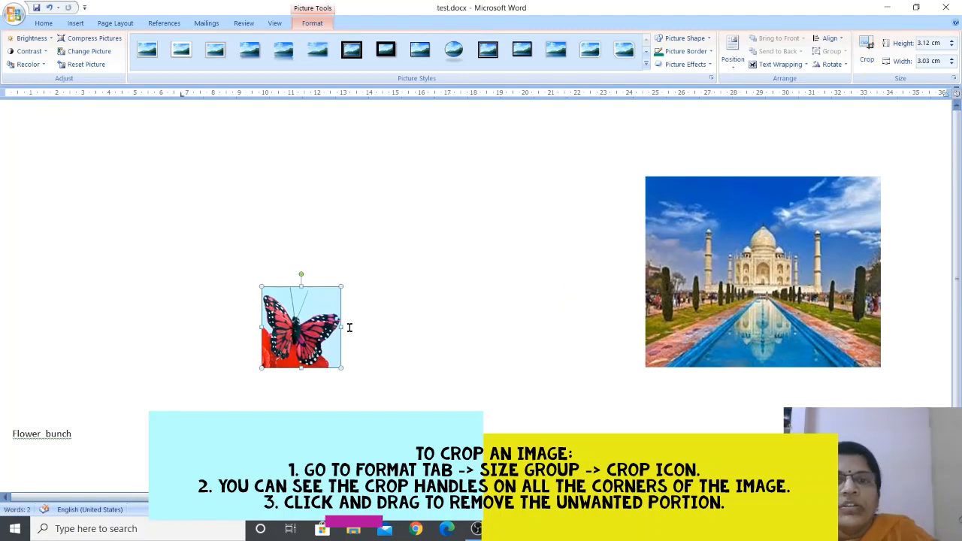
{"action": "double_click", "coordinate": [514, 198]}
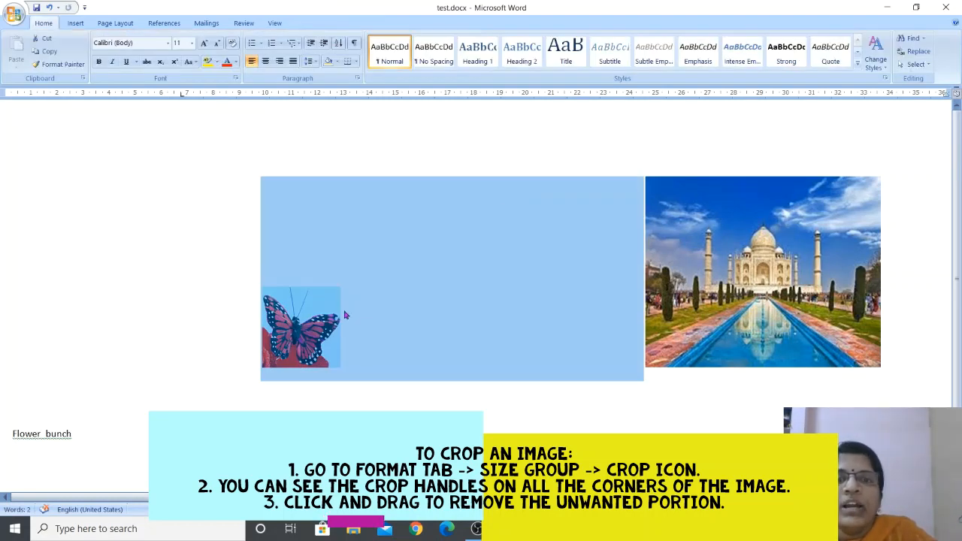
{"action": "left_click", "coordinate": [198, 303]}
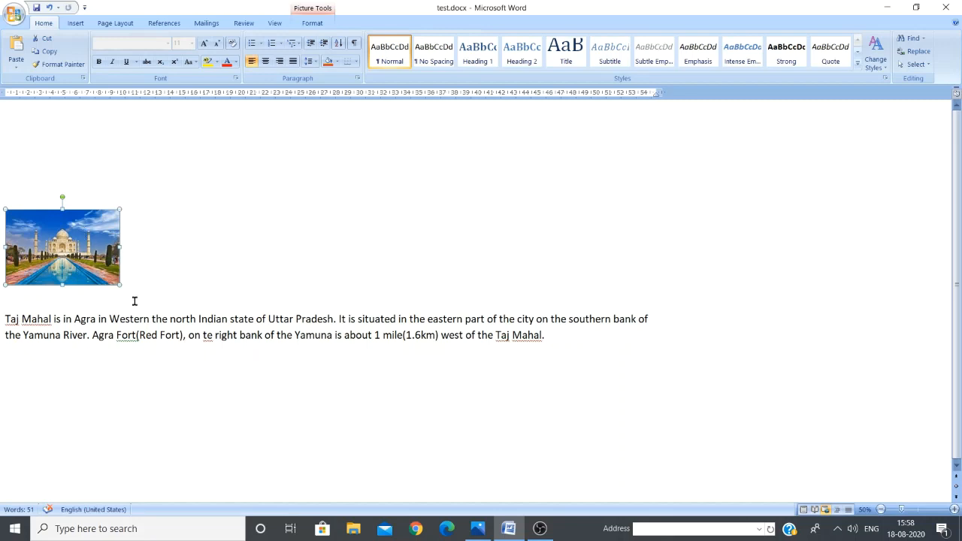
Step: Try moving the in-line Taj Mahal picture into the paragraph's second line and back above the text
{"action": "left_click", "coordinate": [152, 327]}
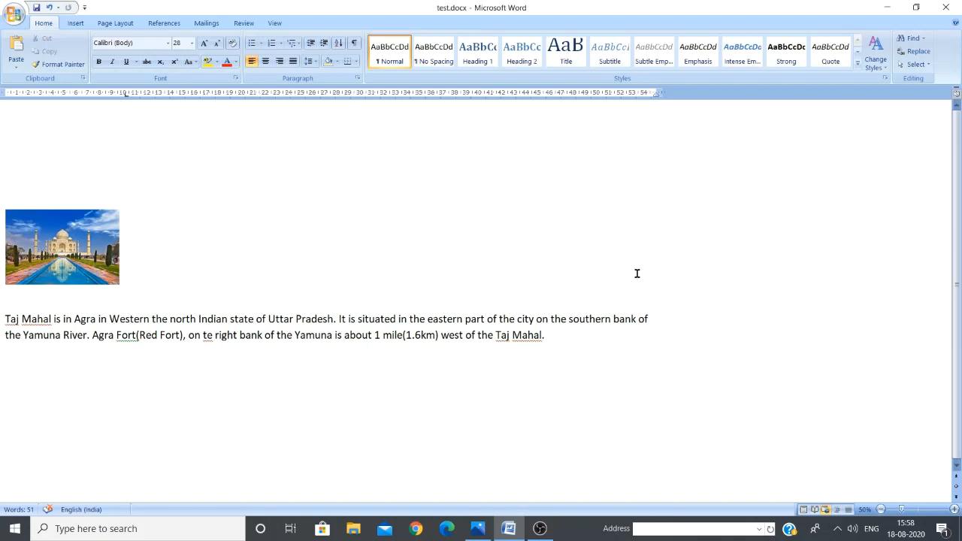
{"action": "left_click", "coordinate": [63, 255]}
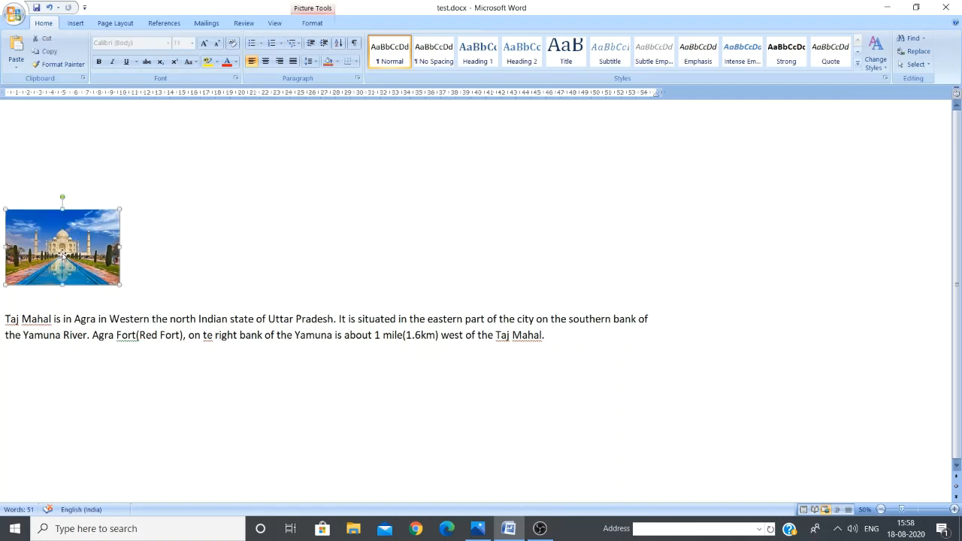
{"action": "left_click_drag", "start_coordinate": [63, 255], "coordinate": [354, 300]}
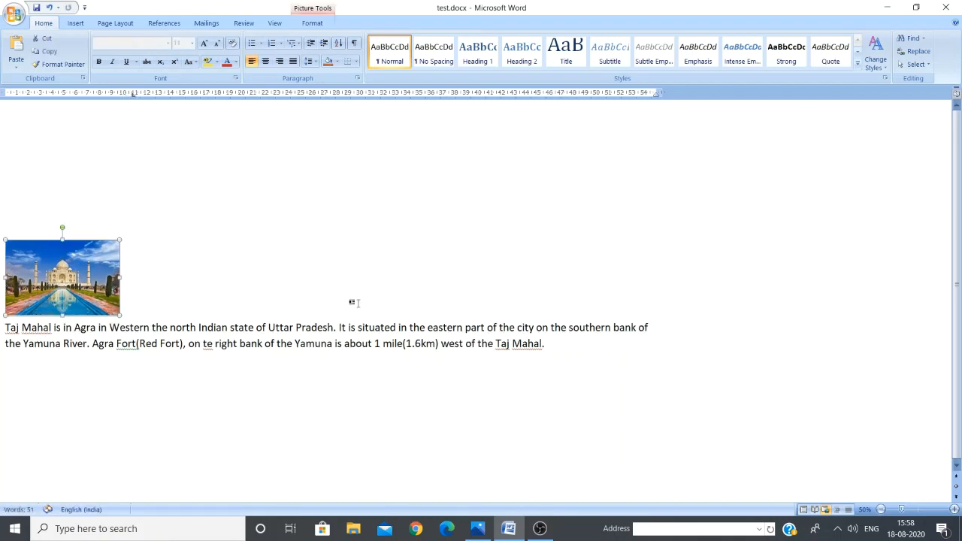
{"action": "left_click_drag", "start_coordinate": [80, 281], "coordinate": [711, 336]}
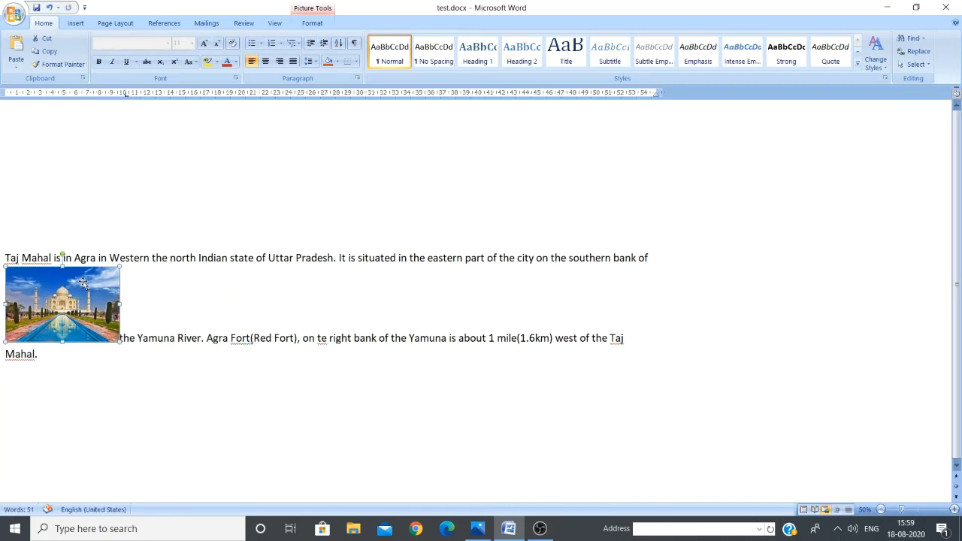
{"action": "left_click_drag", "start_coordinate": [81, 299], "coordinate": [91, 181]}
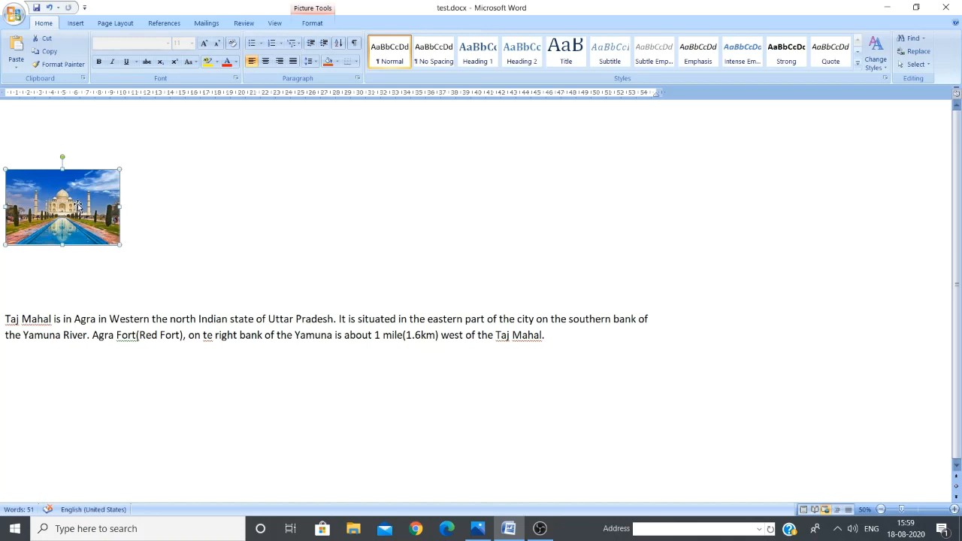
Step: Position the Taj Mahal picture In Line with Text and move it down to a lower line above the paragraph
{"action": "left_click", "coordinate": [309, 24]}
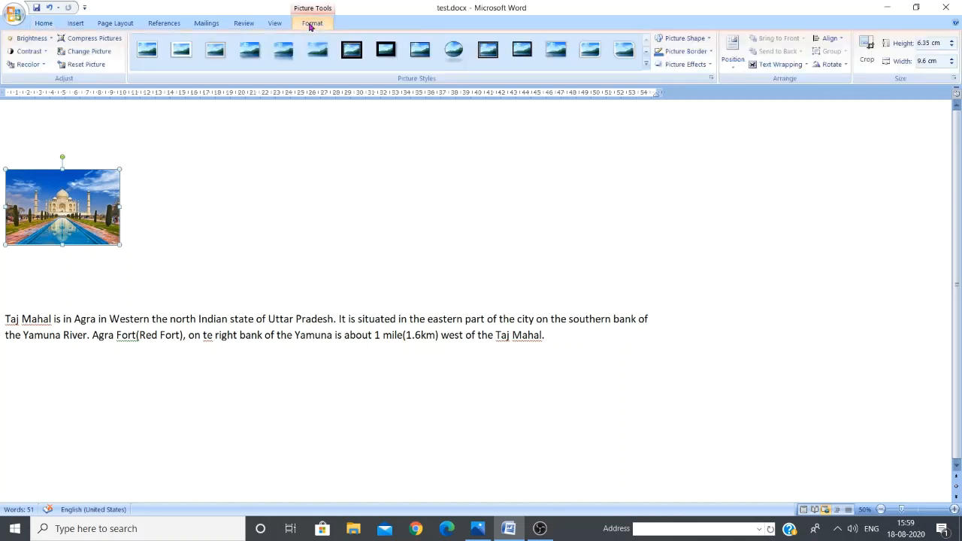
{"action": "left_click", "coordinate": [735, 70]}
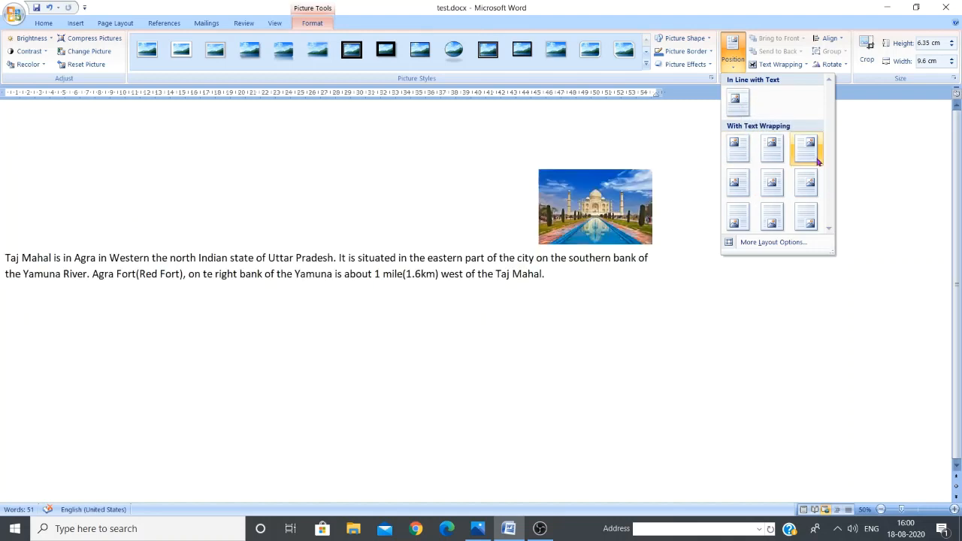
{"action": "left_click", "coordinate": [740, 109]}
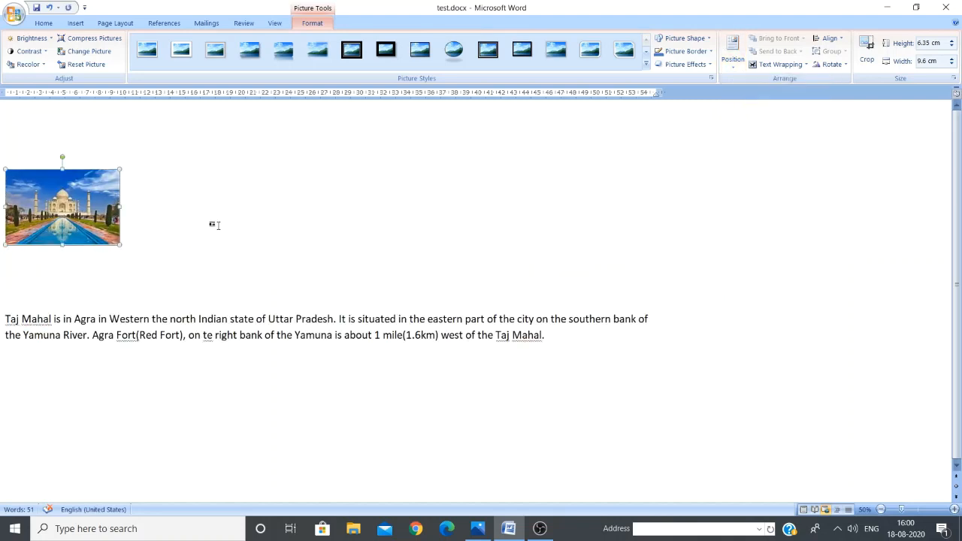
{"action": "left_click_drag", "start_coordinate": [86, 208], "coordinate": [379, 260]}
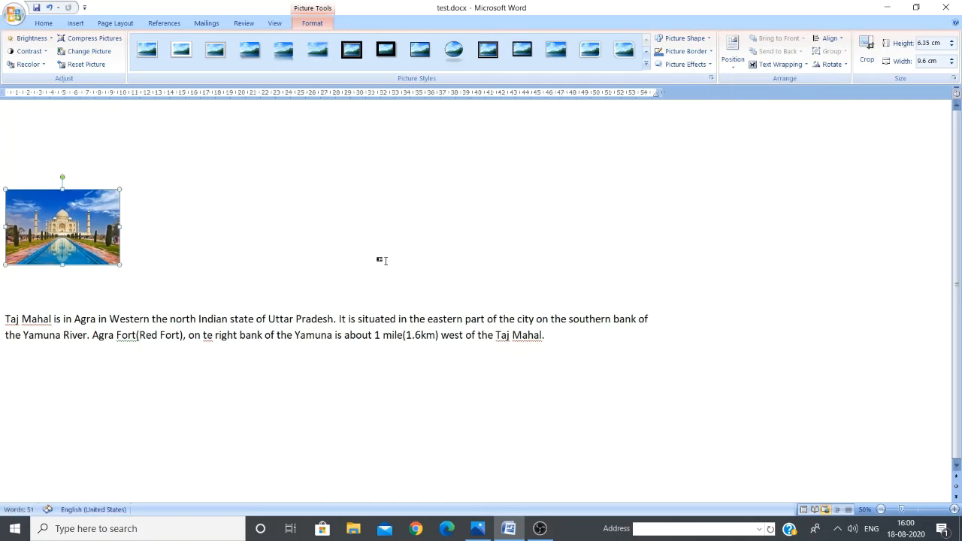
{"action": "left_click_drag", "start_coordinate": [84, 231], "coordinate": [281, 281]}
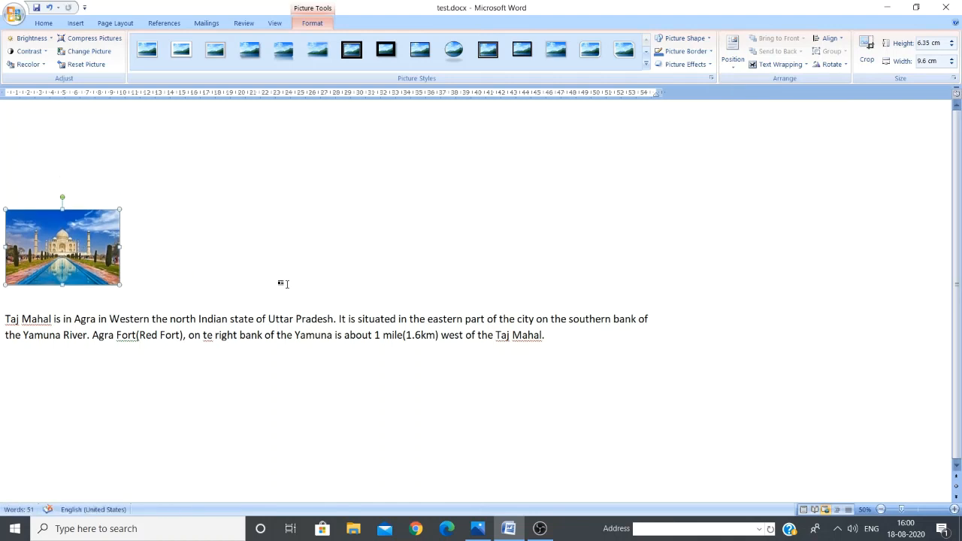
Step: Position the Taj Mahal picture at middle right with square text wrapping, and move it freely to the left side below the paragraph
{"action": "left_click", "coordinate": [736, 66]}
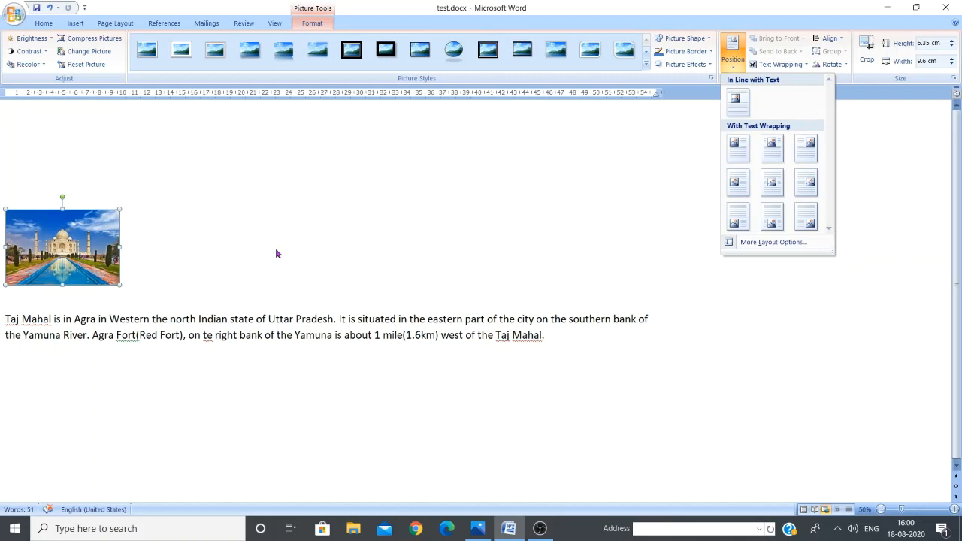
{"action": "left_click", "coordinate": [809, 182]}
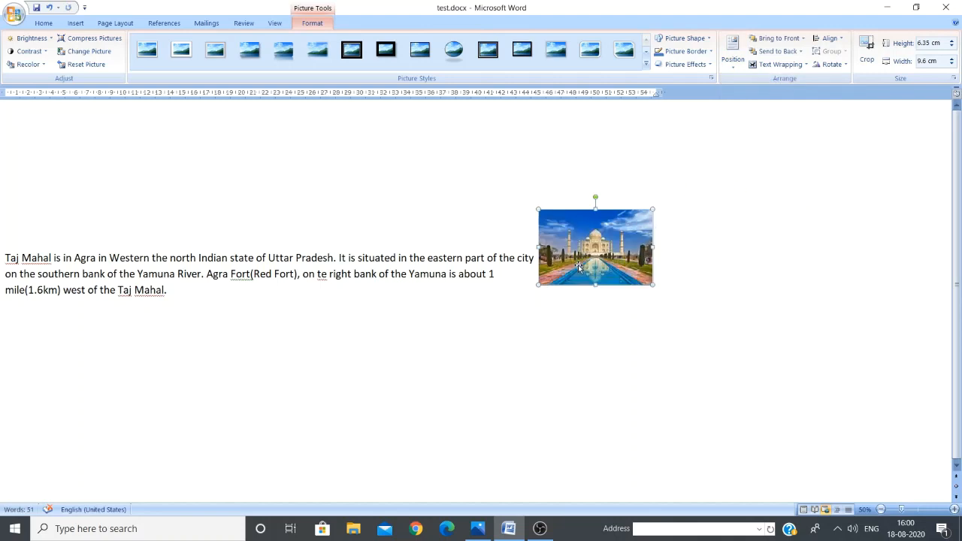
{"action": "left_click_drag", "start_coordinate": [578, 265], "coordinate": [336, 218]}
{"action": "left_click_drag", "start_coordinate": [66, 197], "coordinate": [260, 339]}
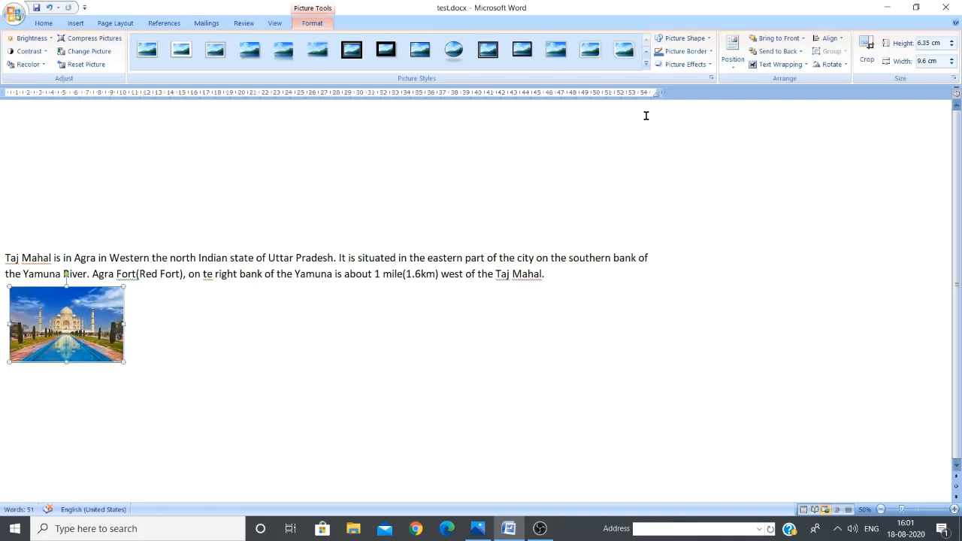
Step: Reapply the middle-right position with square wrapping to the Taj Mahal picture, and move it to the left side beside the paragraph
{"action": "left_click", "coordinate": [733, 60]}
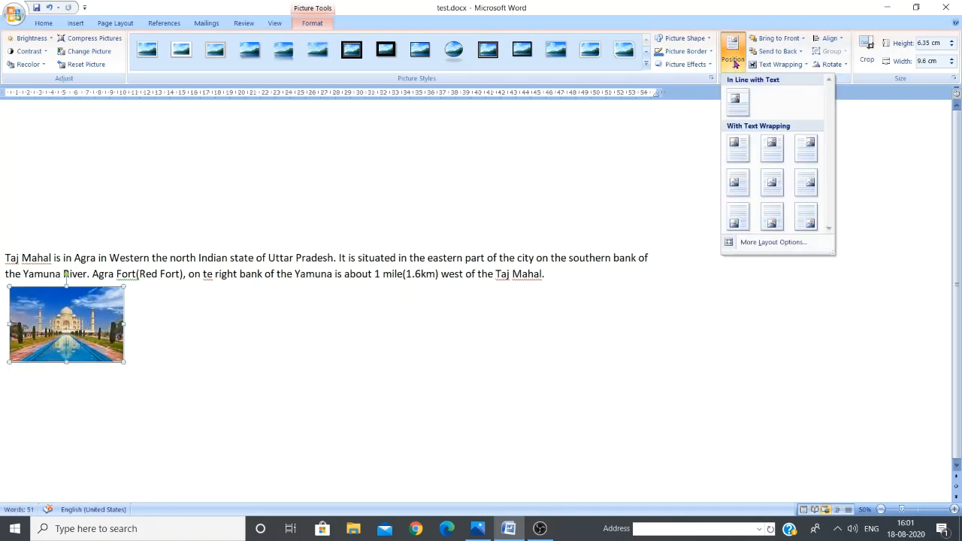
{"action": "left_click", "coordinate": [807, 183]}
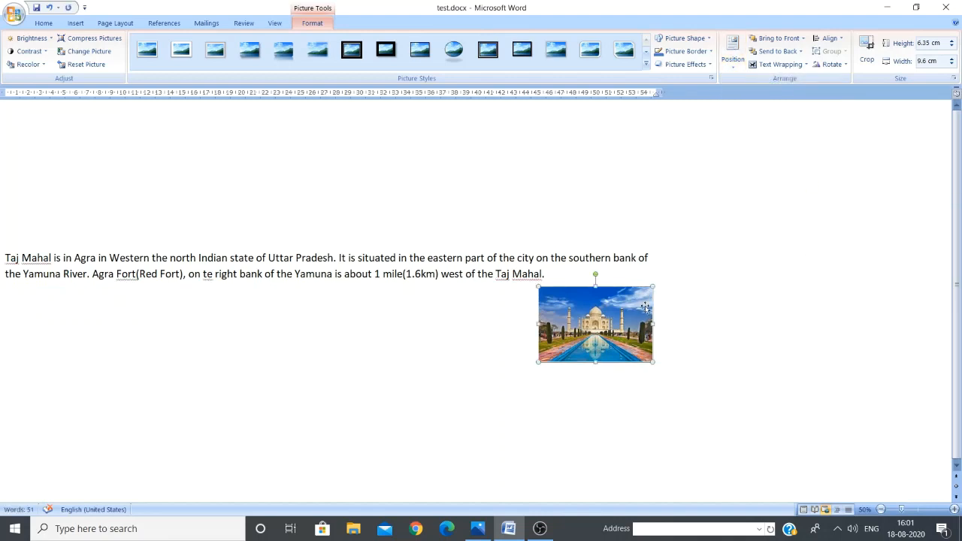
{"action": "left_click_drag", "start_coordinate": [635, 322], "coordinate": [745, 276]}
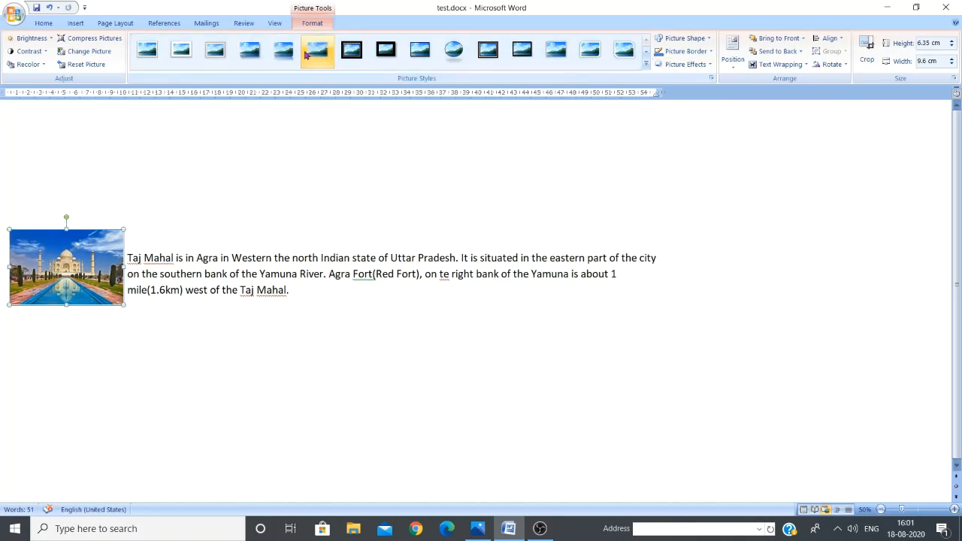
Step: Review the text wrapping and position choices for the Taj Mahal picture and apply the middle-left position with square wrapping
{"action": "left_click", "coordinate": [792, 66]}
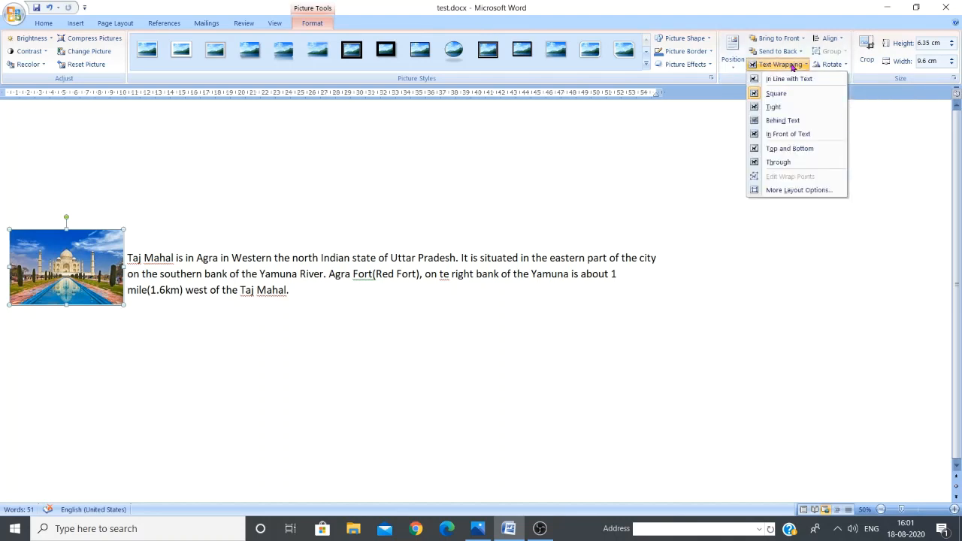
{"action": "left_click", "coordinate": [791, 66]}
{"action": "left_click", "coordinate": [791, 66]}
{"action": "left_click", "coordinate": [736, 68]}
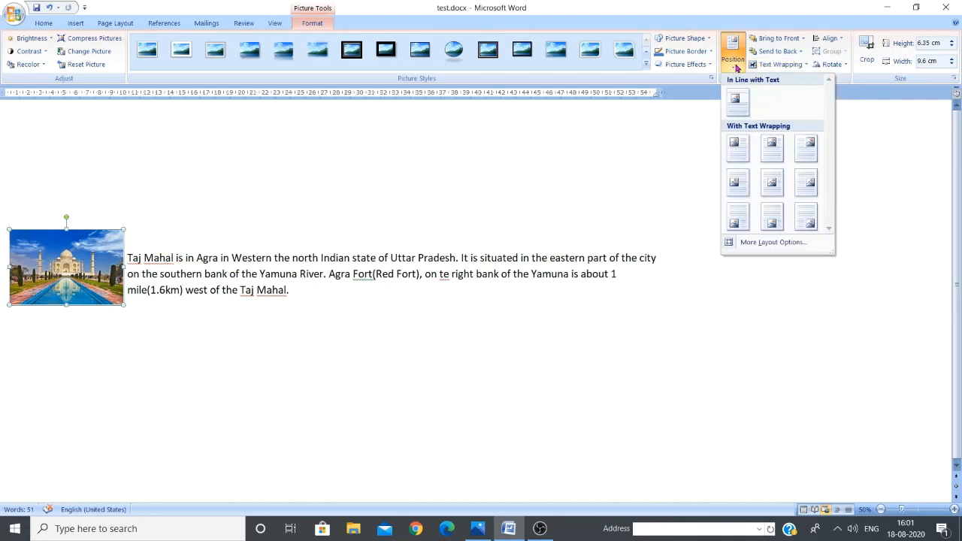
{"action": "left_click", "coordinate": [737, 68]}
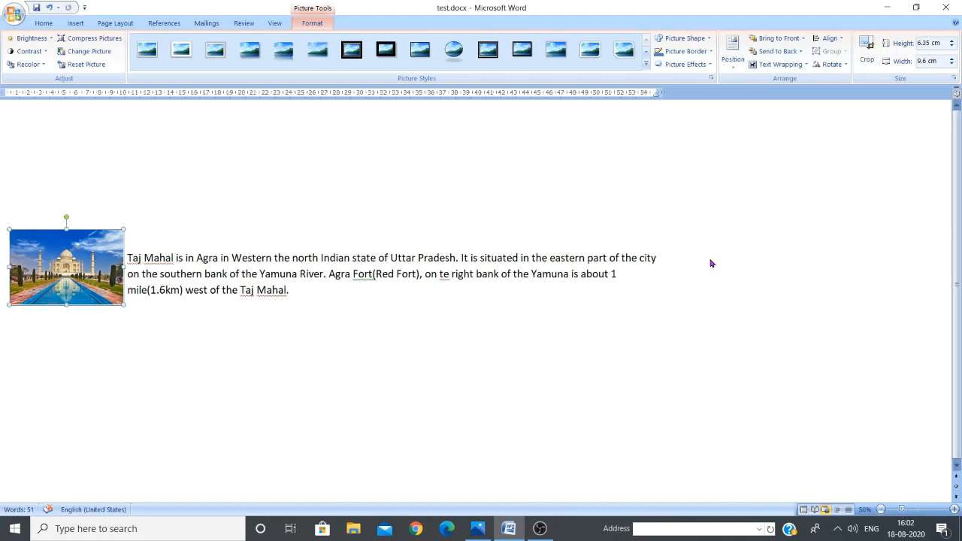
{"action": "left_click", "coordinate": [735, 68]}
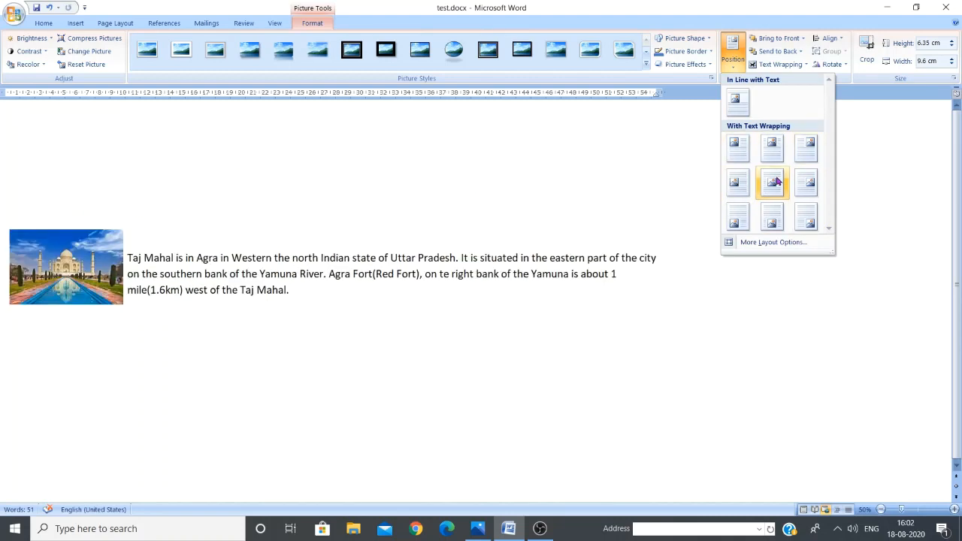
{"action": "left_click", "coordinate": [735, 181]}
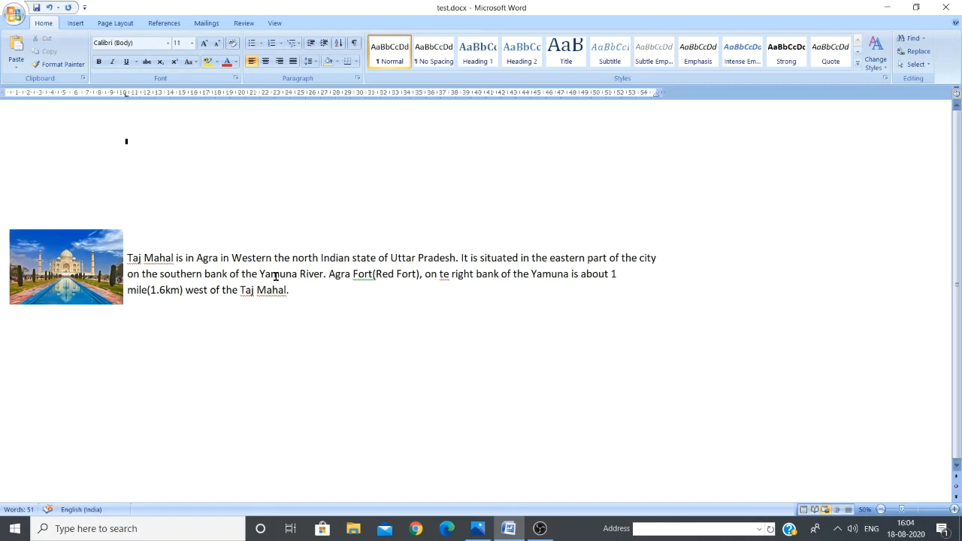
Step: Insert the picture rose.jpg in the blank area below the Taj Mahal paragraph
{"action": "left_click", "coordinate": [207, 389]}
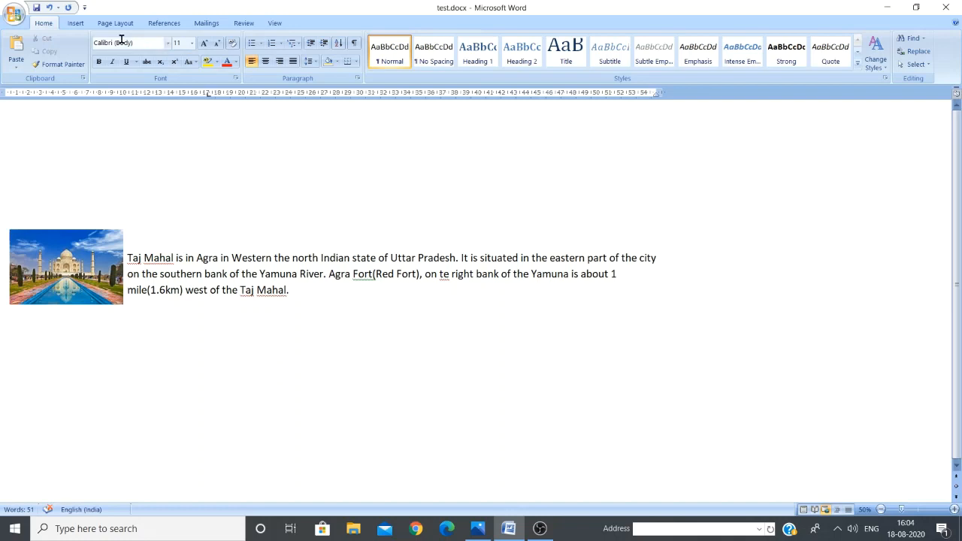
{"action": "left_click", "coordinate": [75, 27]}
{"action": "left_click", "coordinate": [127, 51]}
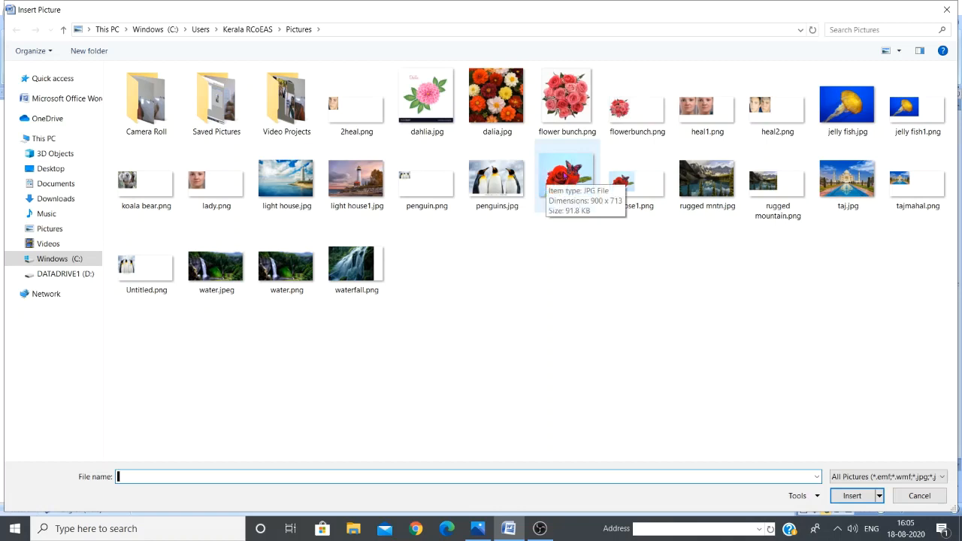
{"action": "left_click", "coordinate": [565, 175]}
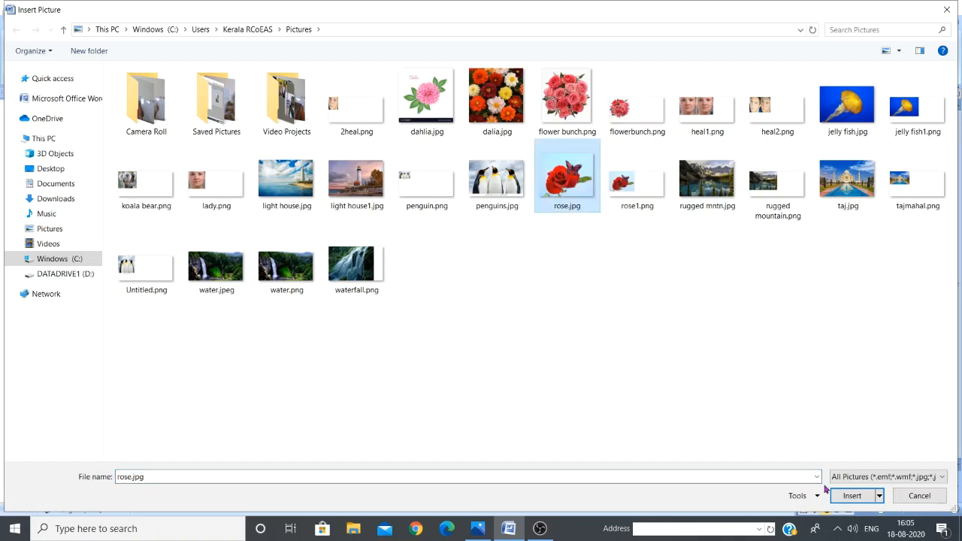
{"action": "left_click", "coordinate": [851, 496]}
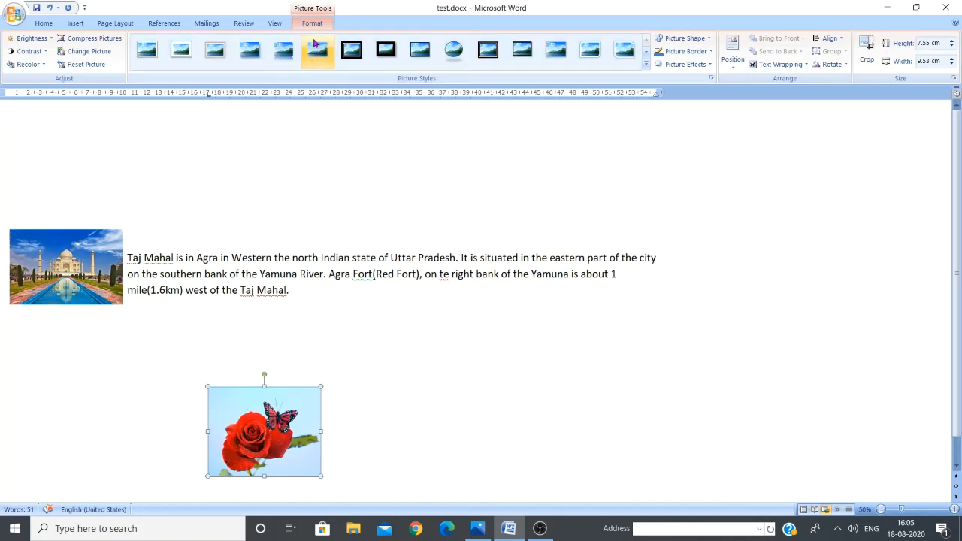
Step: Make the light blue background colour of the rose picture transparent, and reselect the picture
{"action": "left_click", "coordinate": [40, 66]}
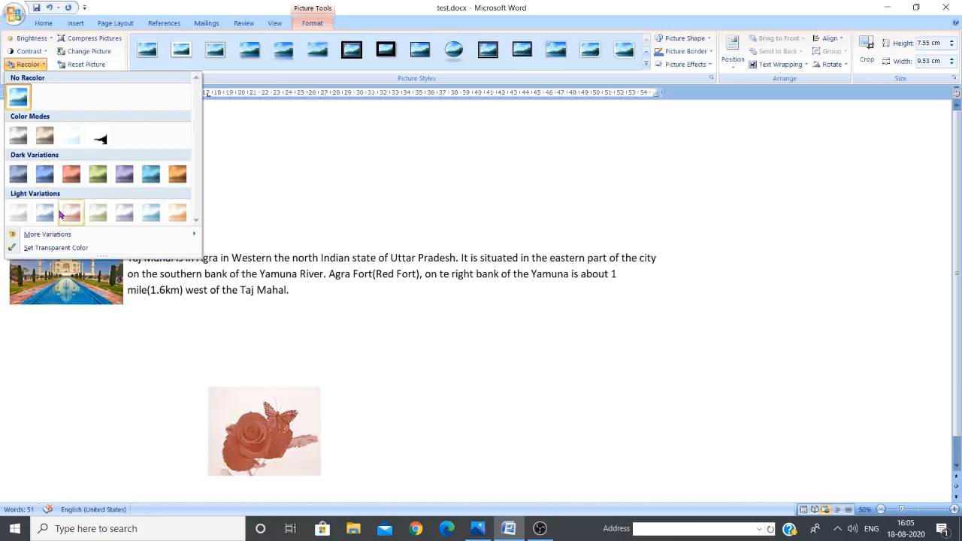
{"action": "left_click", "coordinate": [92, 251]}
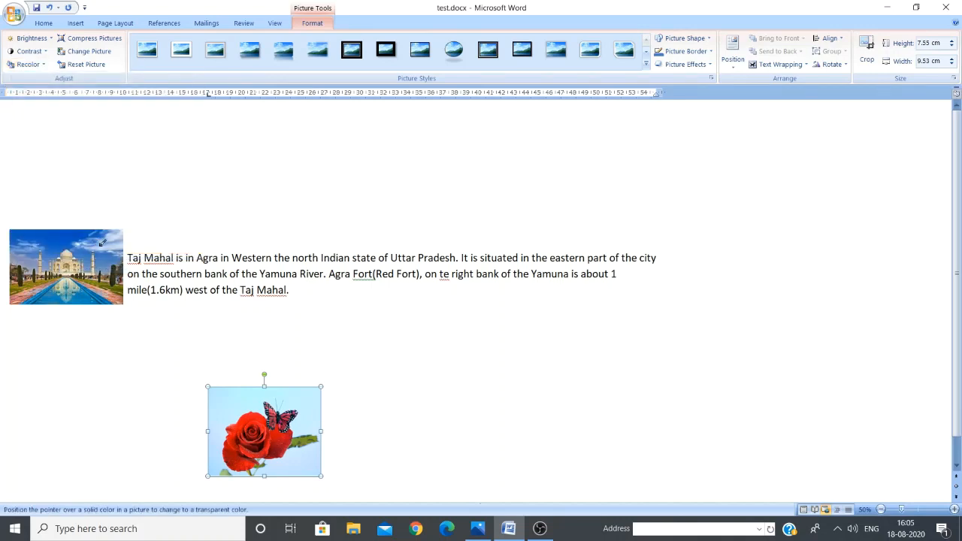
{"action": "left_click", "coordinate": [232, 404]}
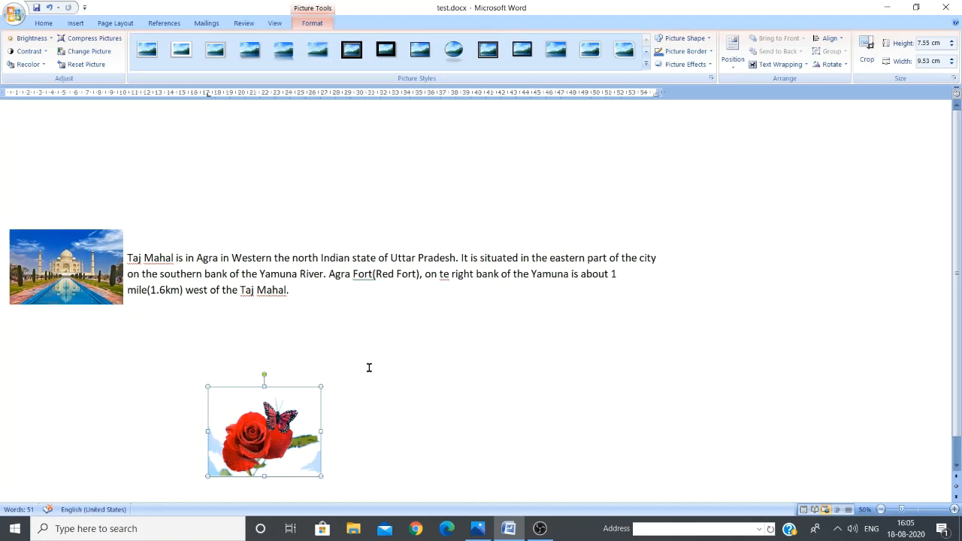
{"action": "left_click", "coordinate": [340, 363]}
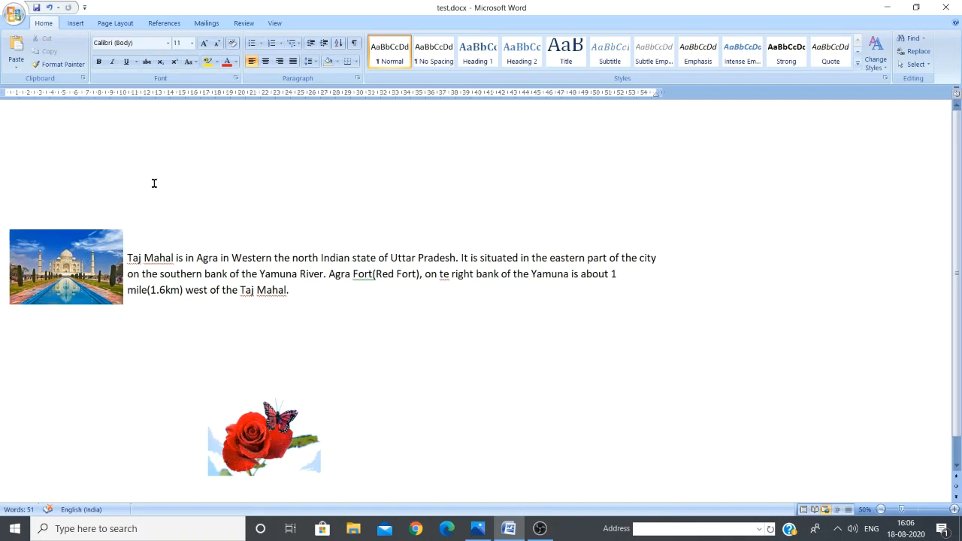
{"action": "left_click", "coordinate": [371, 157]}
{"action": "left_click", "coordinate": [275, 443]}
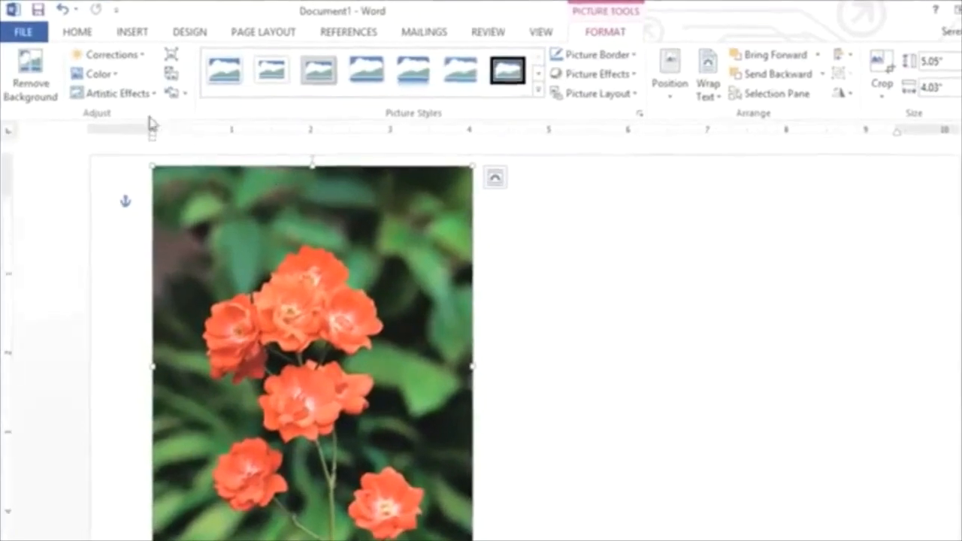
Step: Start removing the rose picture's background and adjust the selection frame, extending it to the picture's lower edge and narrowing both sides
{"action": "left_click", "coordinate": [43, 73]}
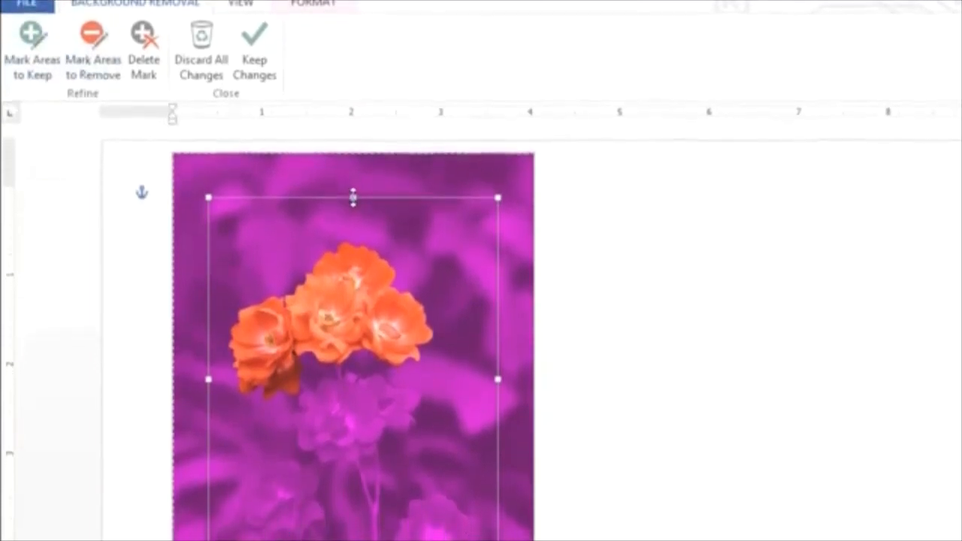
{"action": "left_click_drag", "start_coordinate": [353, 199], "coordinate": [353, 180]}
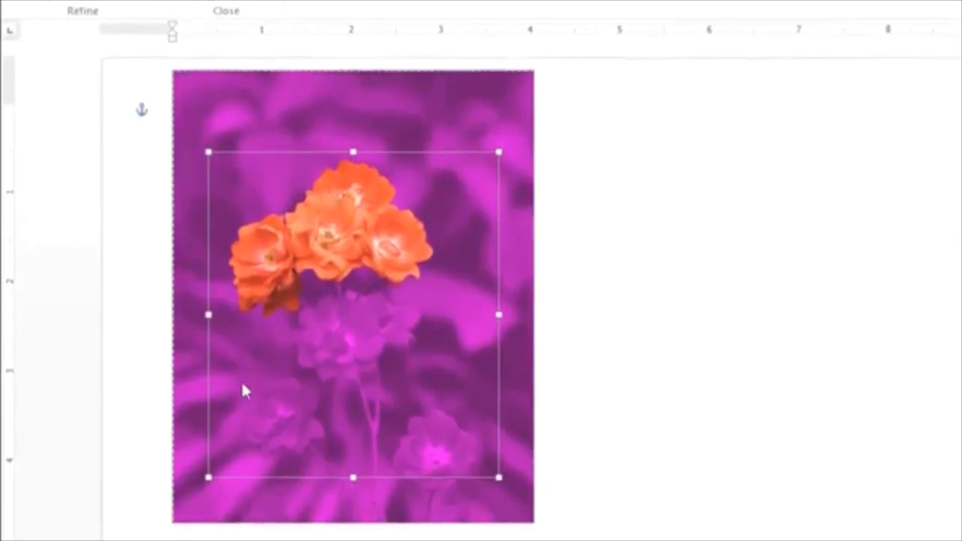
{"action": "left_click_drag", "start_coordinate": [208, 474], "coordinate": [218, 517]}
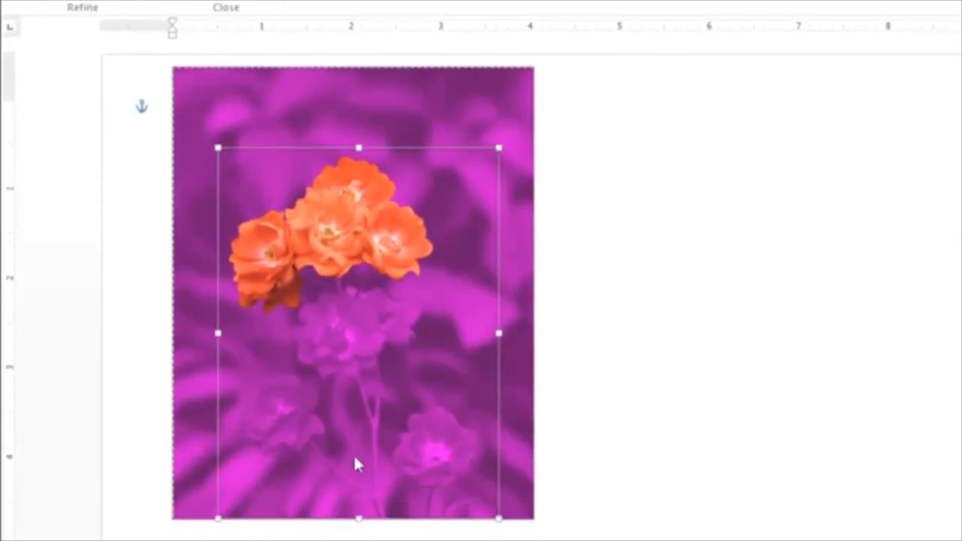
{"action": "left_click_drag", "start_coordinate": [499, 332], "coordinate": [484, 339]}
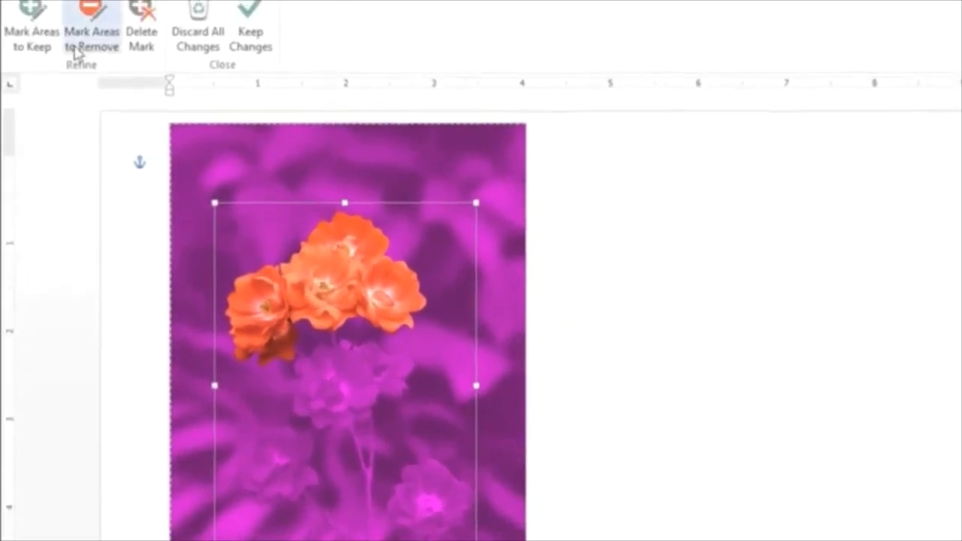
Step: Mark the flower below the top cluster and the two thin stems beneath it as areas to keep
{"action": "left_click", "coordinate": [36, 16]}
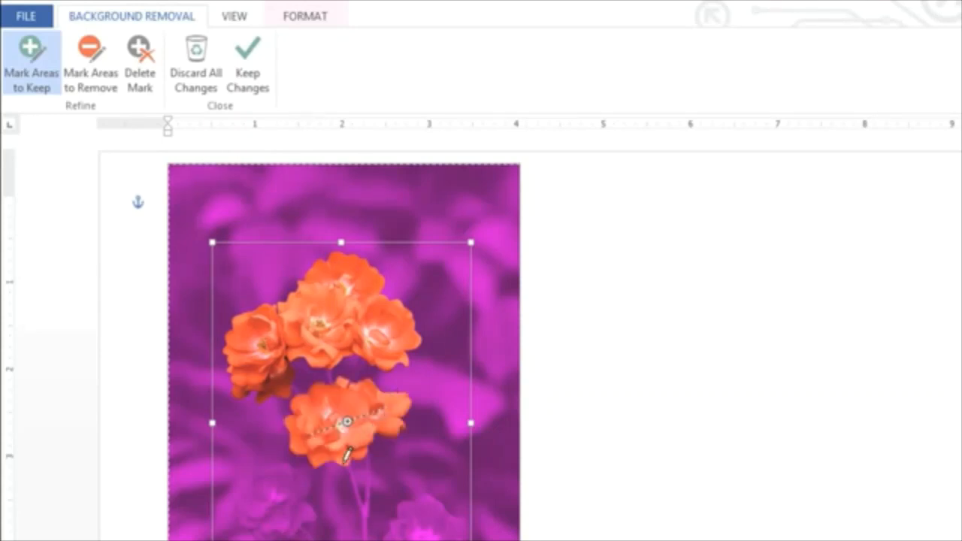
{"action": "left_click_drag", "start_coordinate": [350, 484], "coordinate": [366, 521]}
{"action": "left_click_drag", "start_coordinate": [364, 527], "coordinate": [373, 432]}
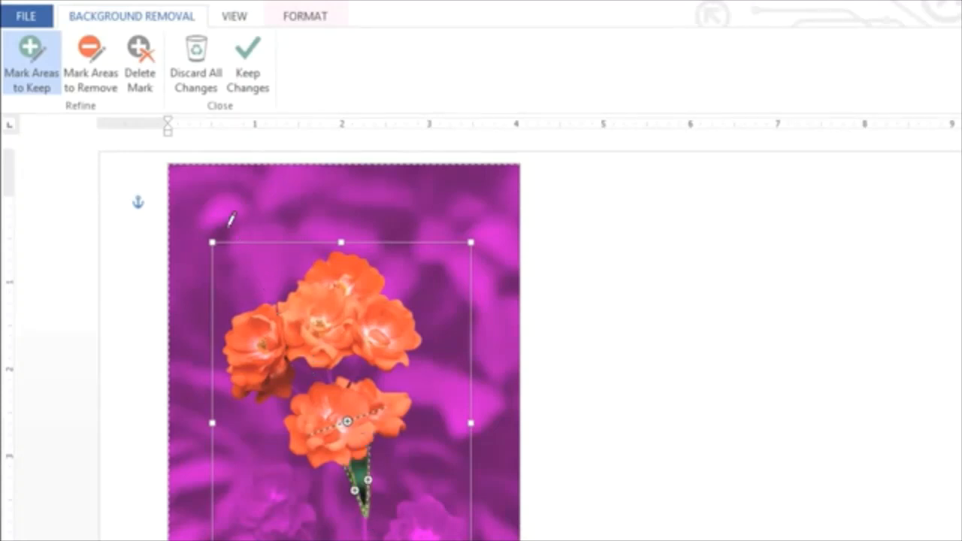
Step: Mark the gaps between the lower stems and under the top flowers for removal, and mark the stems below the top right flower to keep
{"action": "left_click", "coordinate": [92, 81]}
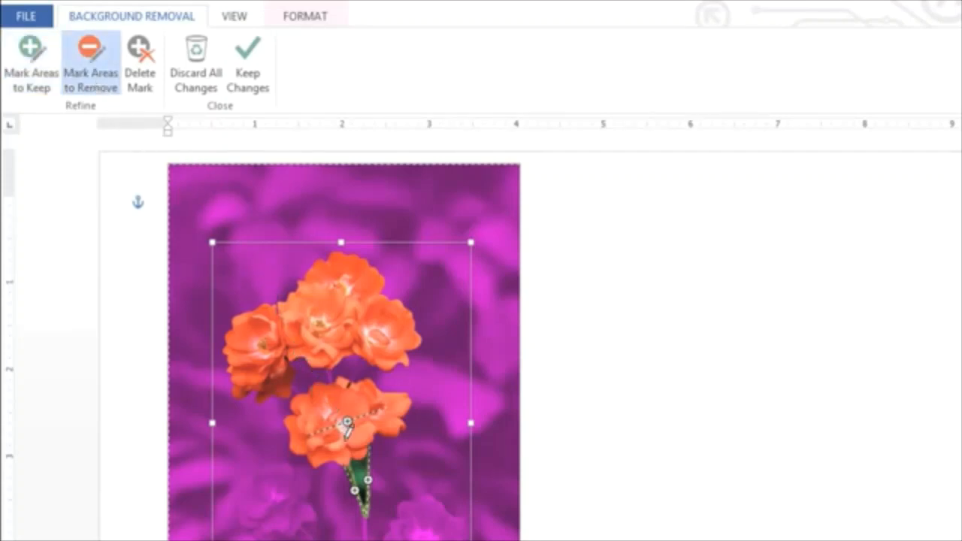
{"action": "left_click", "coordinate": [364, 479]}
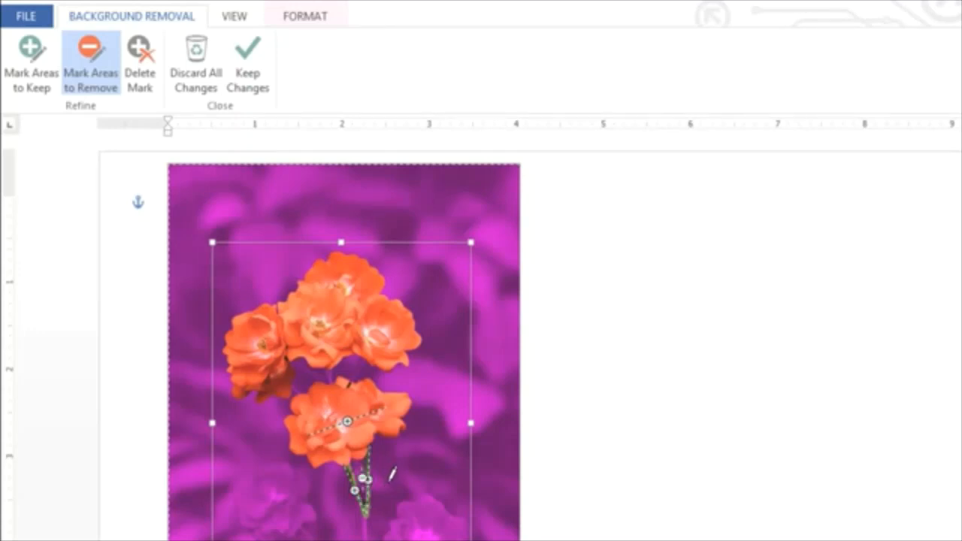
{"action": "left_click", "coordinate": [316, 372]}
{"action": "left_click_drag", "start_coordinate": [352, 380], "coordinate": [363, 357]}
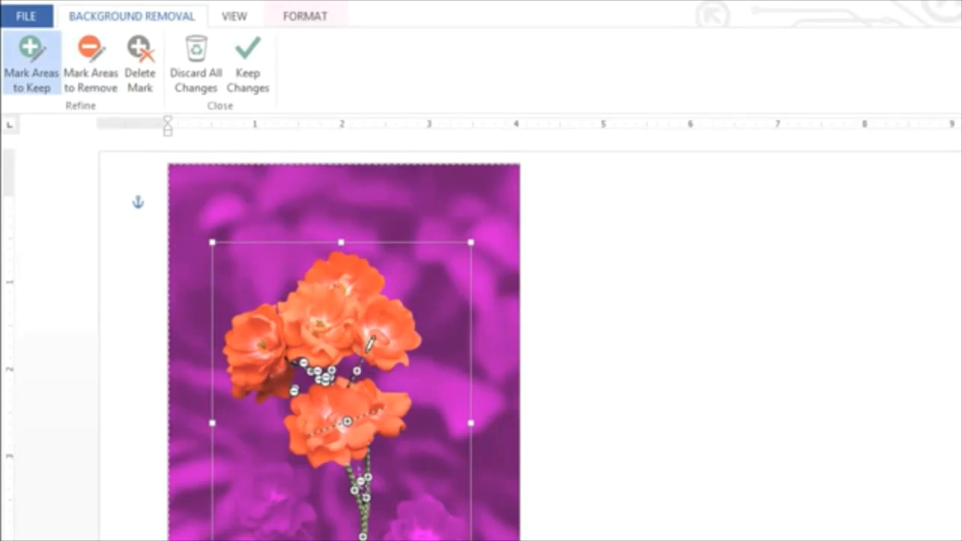
{"action": "left_click_drag", "start_coordinate": [381, 388], "coordinate": [366, 354]}
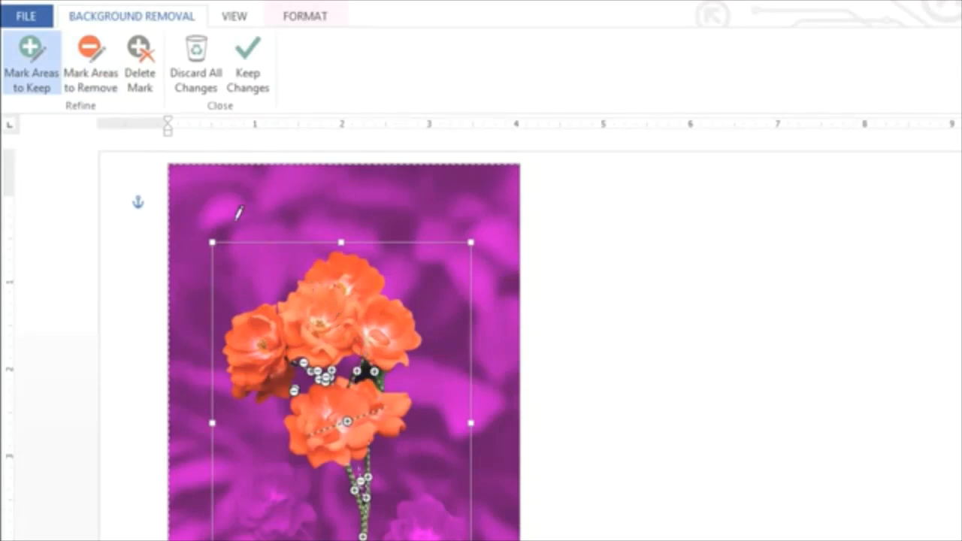
Step: Delete the outer keep mark below the top right flower and keep the background removal changes
{"action": "left_click", "coordinate": [137, 85]}
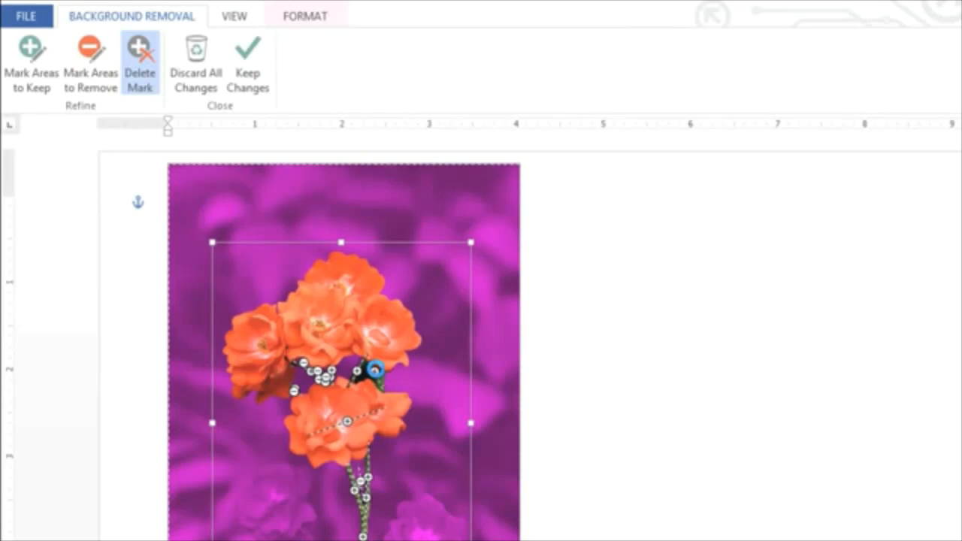
{"action": "left_click", "coordinate": [375, 369]}
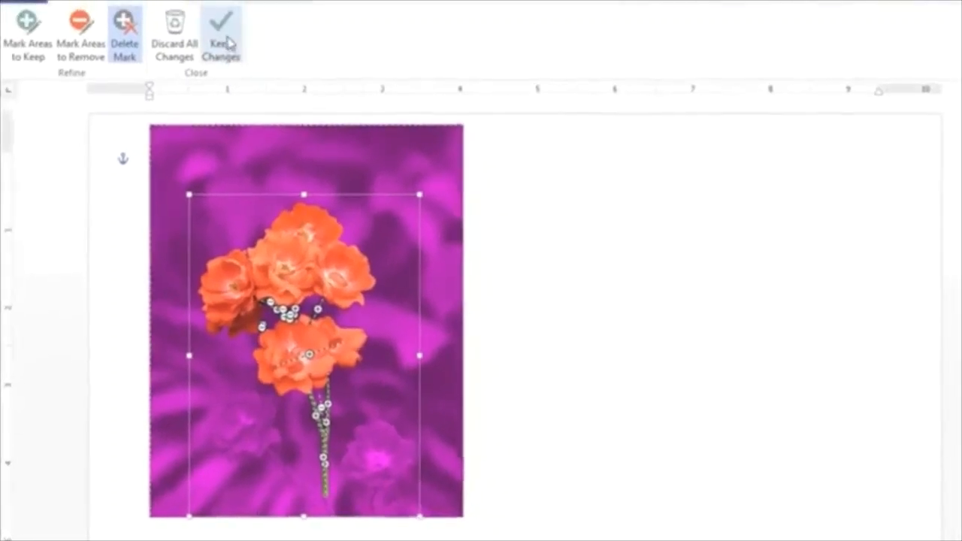
{"action": "left_click", "coordinate": [224, 41]}
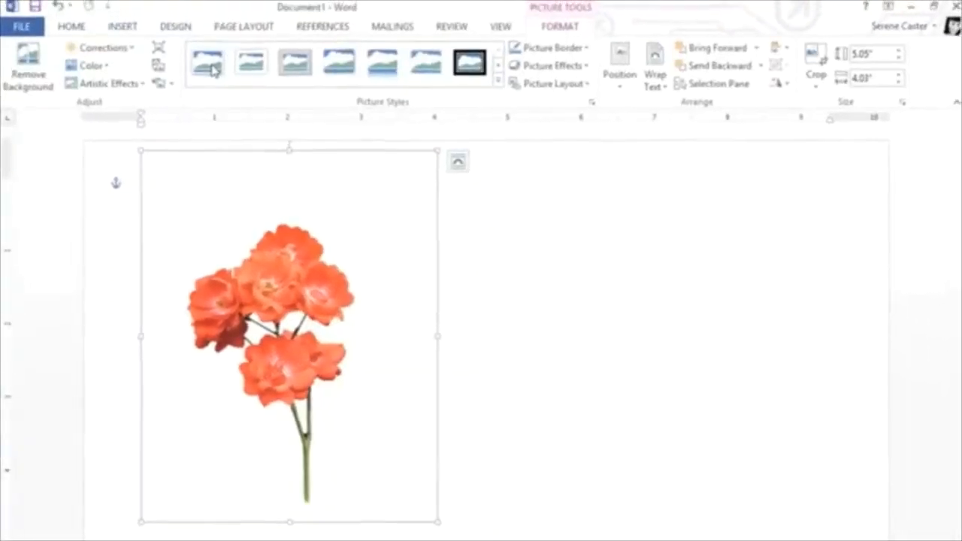